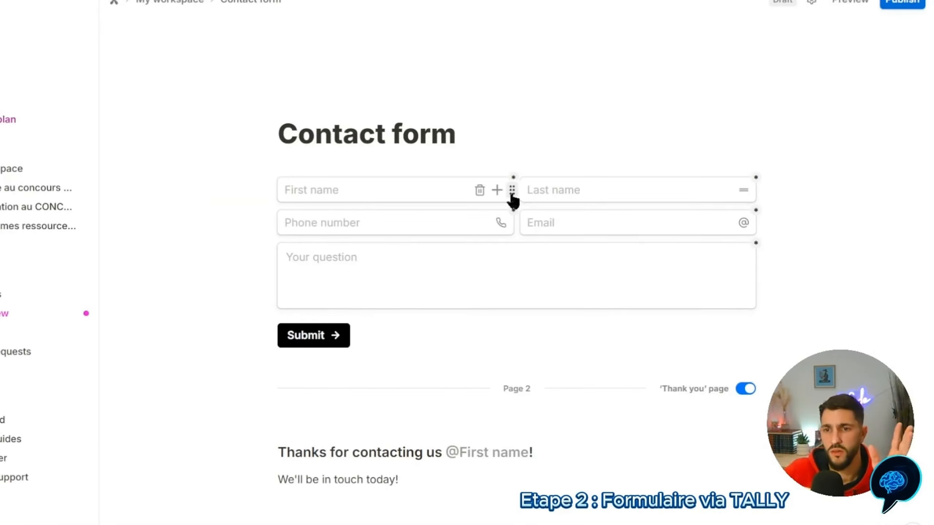
# Rearrange the First name, Last name, Email and Phone number fields into a single column, one field per row
pyautogui.moveTo(512, 190); pyautogui.dragTo(315, 208)
pyautogui.scroll(-2, 561, 192)
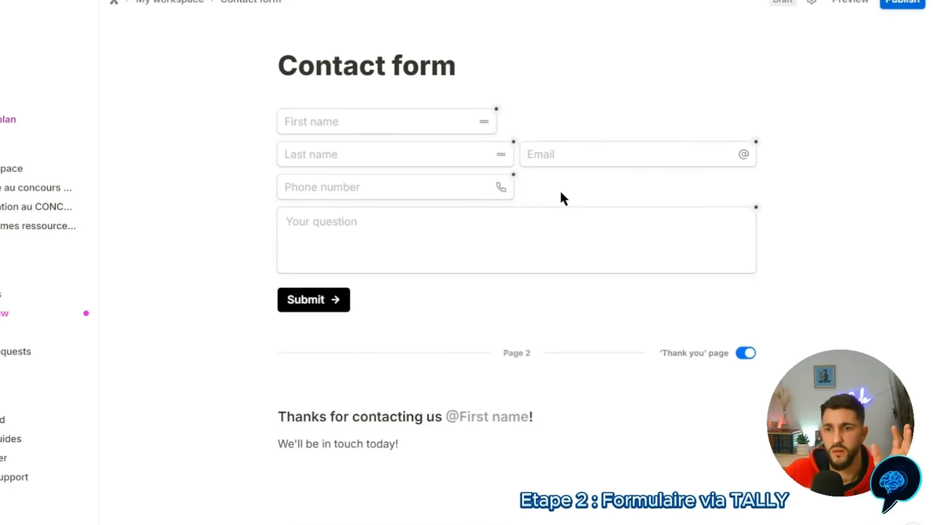
pyautogui.moveTo(518, 156); pyautogui.dragTo(394, 171)
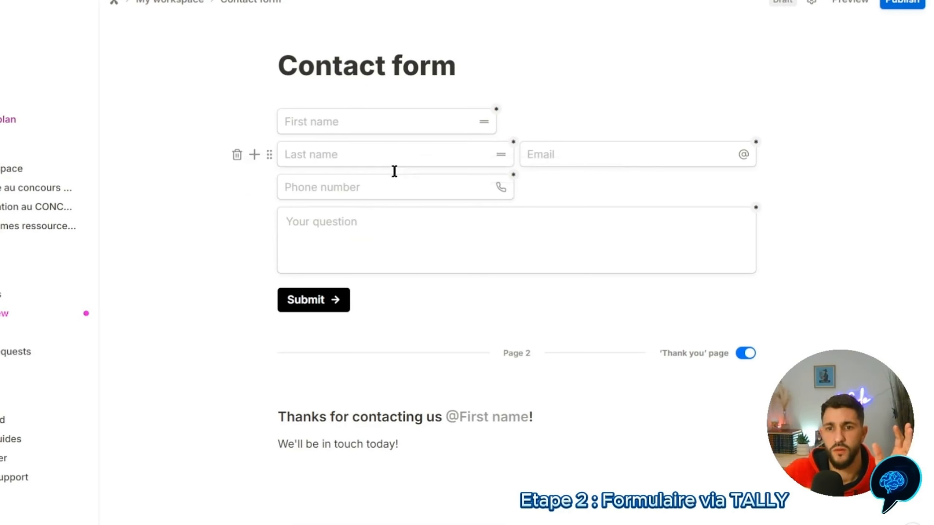
pyautogui.moveTo(512, 155); pyautogui.dragTo(496, 164)
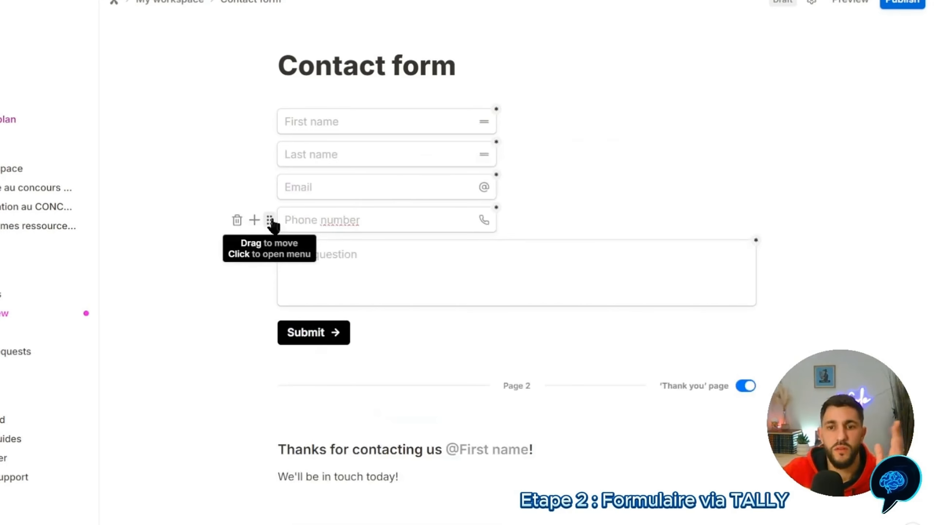
# Delete the Phone number field from the contact form
pyautogui.click(268, 220)
pyautogui.click(262, 250)
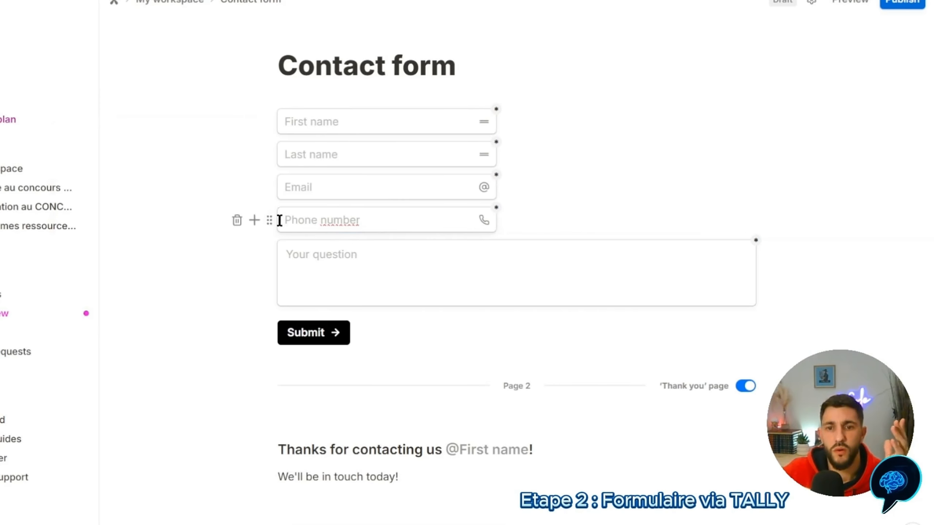
pyautogui.click(237, 219)
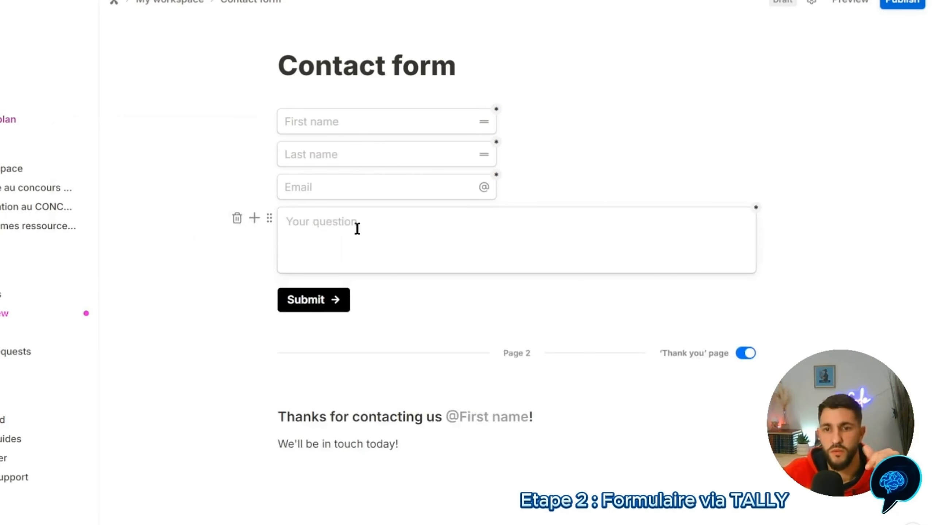
# Change the First name field's placeholder to "Nom" and the Last name field's placeholder to "Prénom"
pyautogui.click(317, 196)
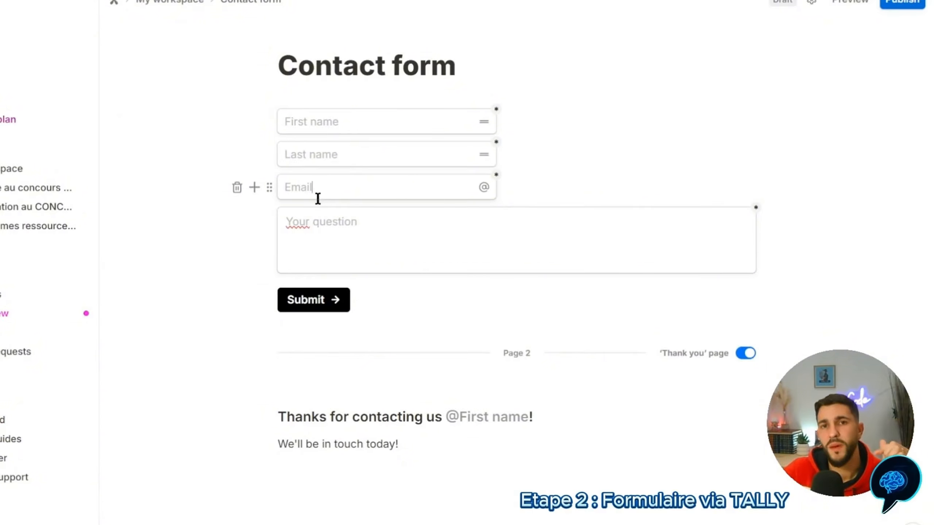
pyautogui.click(346, 123)
pyautogui.hotkey('ctrl', 'a')
pyautogui.press('BackSpace')
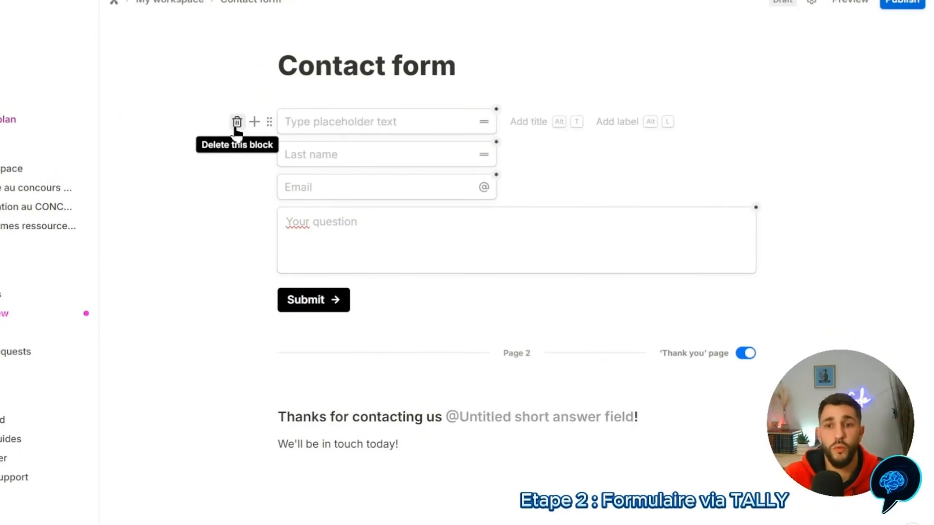
pyautogui.write('Nom')
pyautogui.press('Tab')
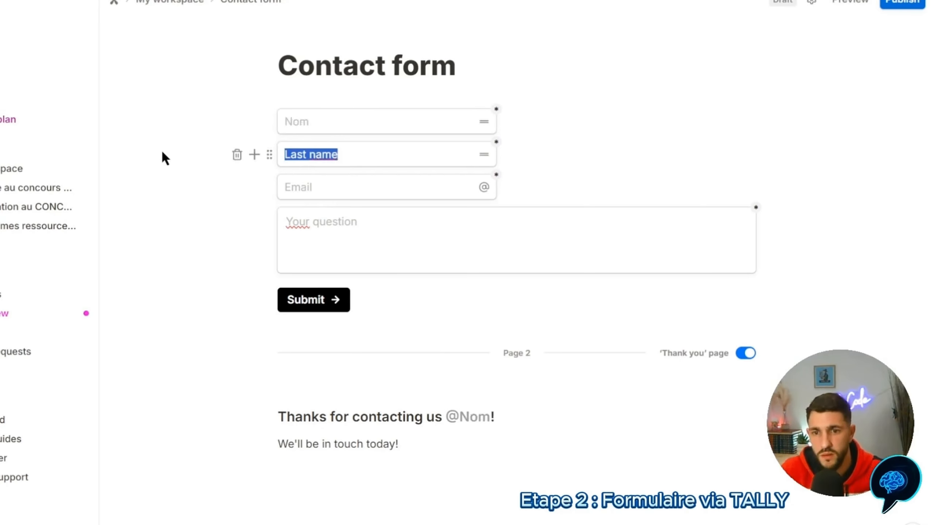
pyautogui.write('Prénom')
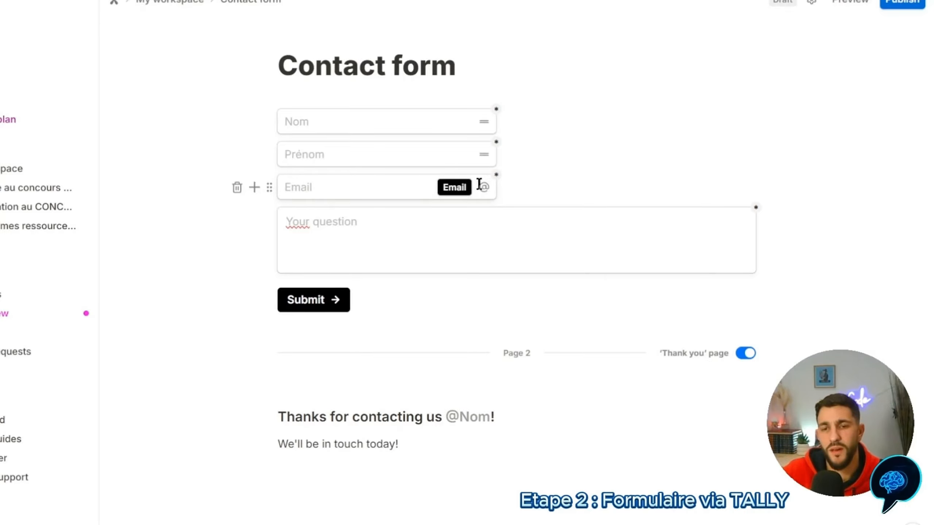
# Add an empty block below the Email field and look through the available question types without inserting one
pyautogui.click(253, 187)
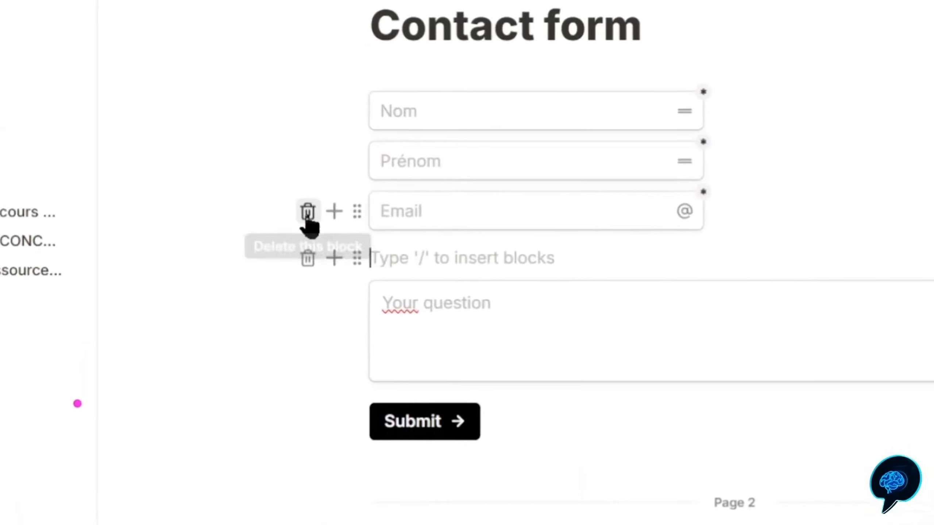
pyautogui.click(334, 259)
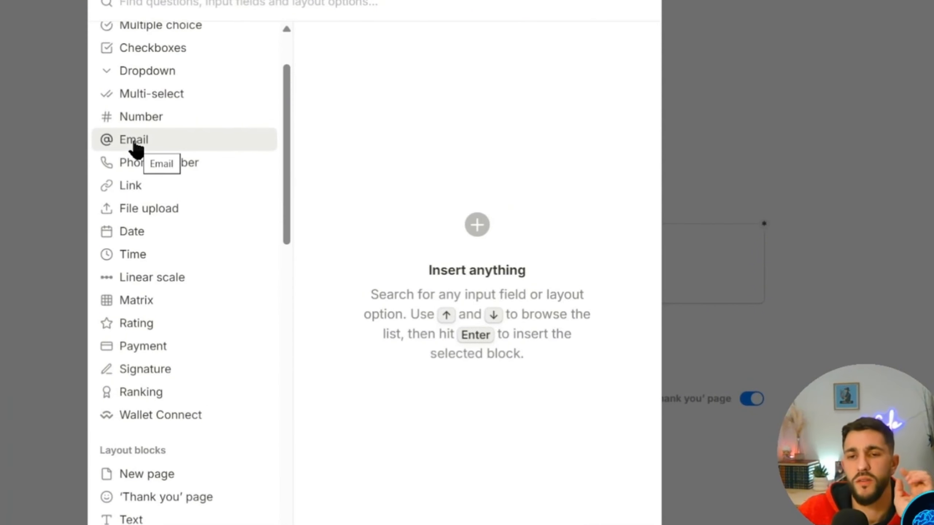
pyautogui.click(792, 93)
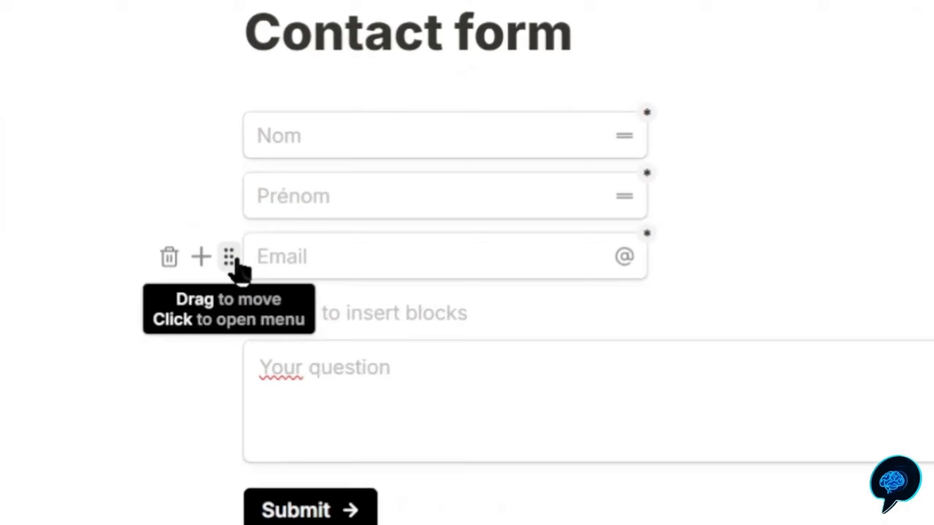
# Switch the Email field's Required option off and back on
pyautogui.click(229, 257)
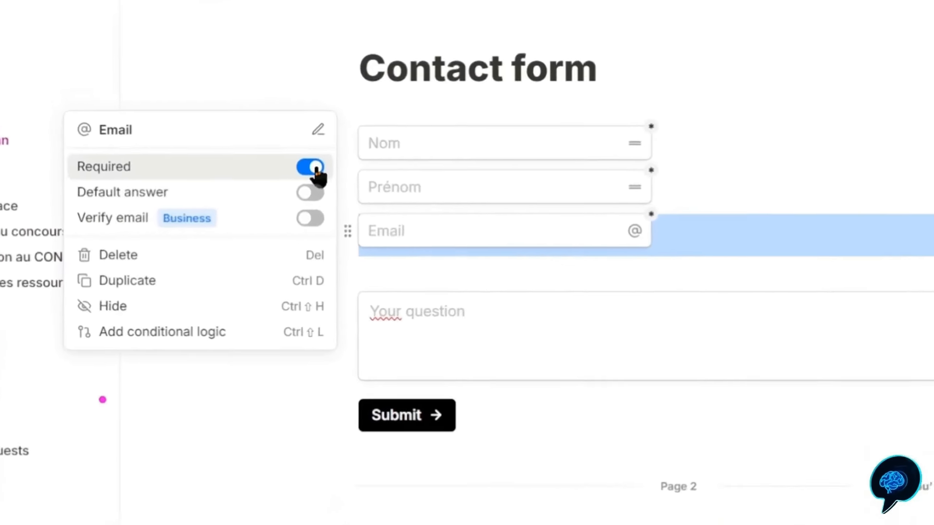
pyautogui.click(316, 169)
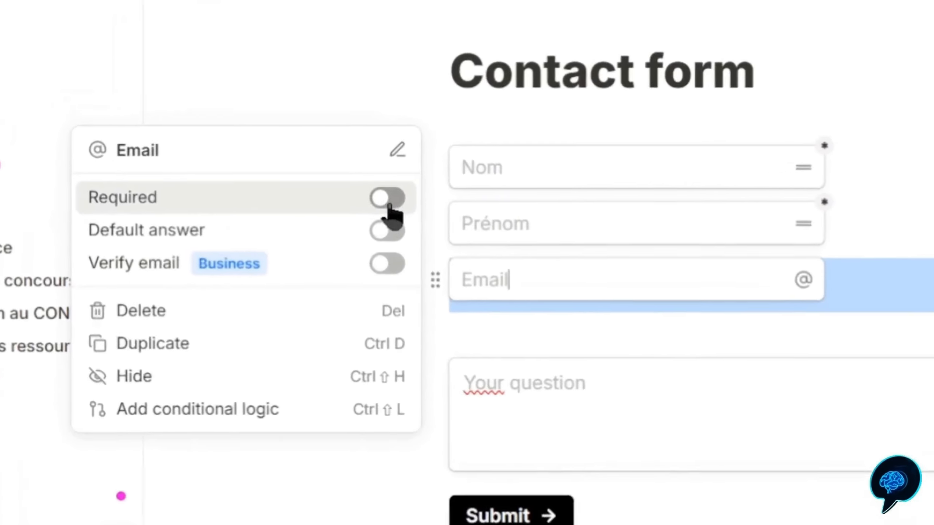
pyautogui.click(317, 169)
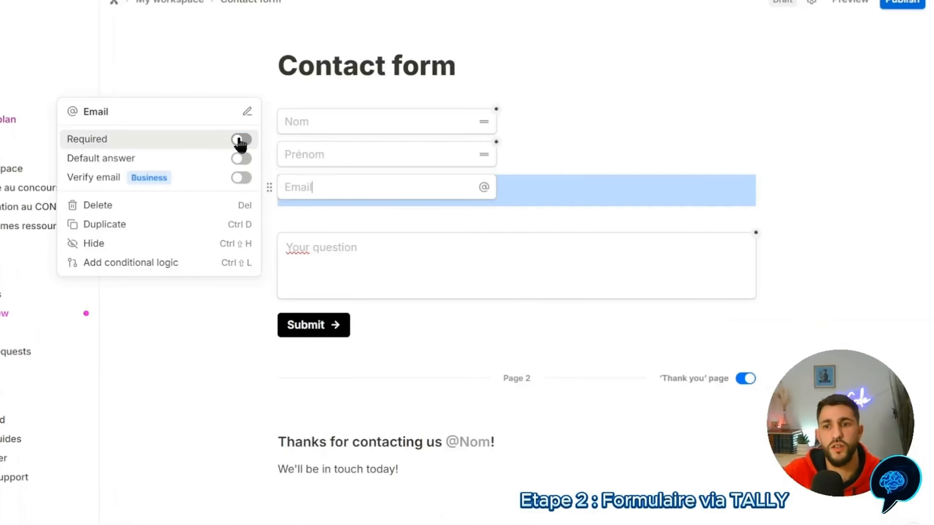
pyautogui.click(239, 140)
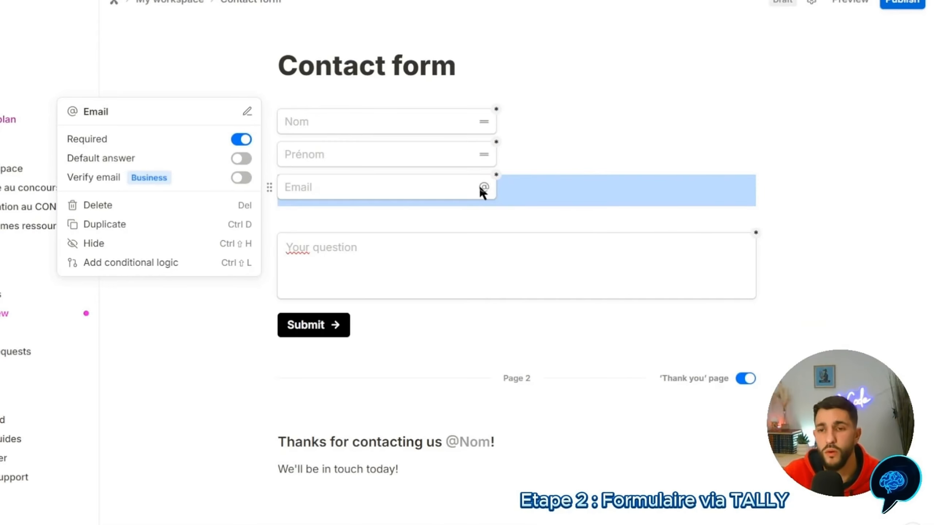
# Set the question box's placeholder to "La description de ton site WEB" and the submit button's label to "Envoie ta participation"
pyautogui.click(536, 253)
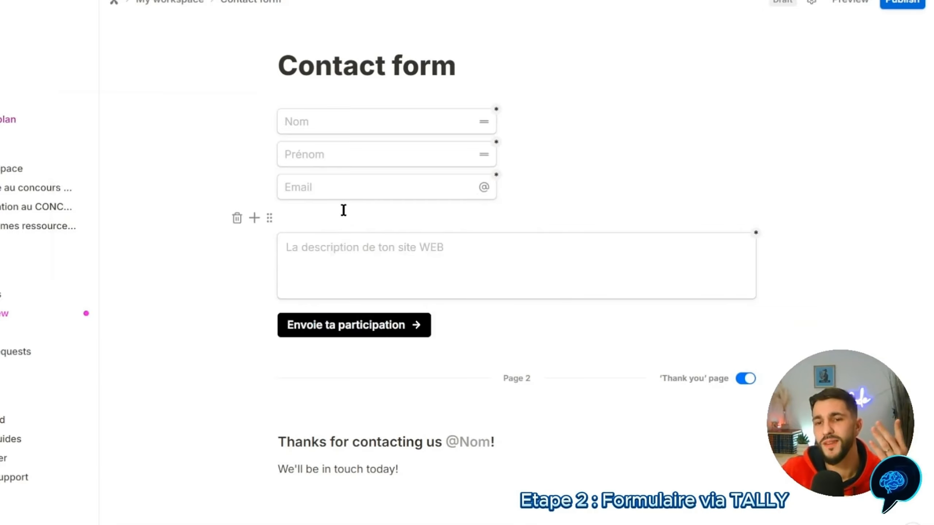
# Insert a Link question between the Email field and the website description box
pyautogui.click(254, 219)
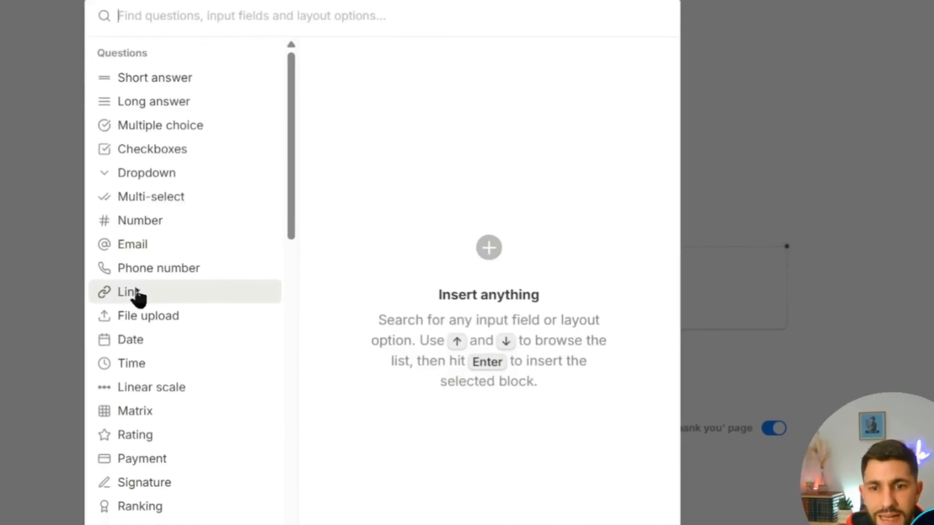
pyautogui.moveTo(117, 324)
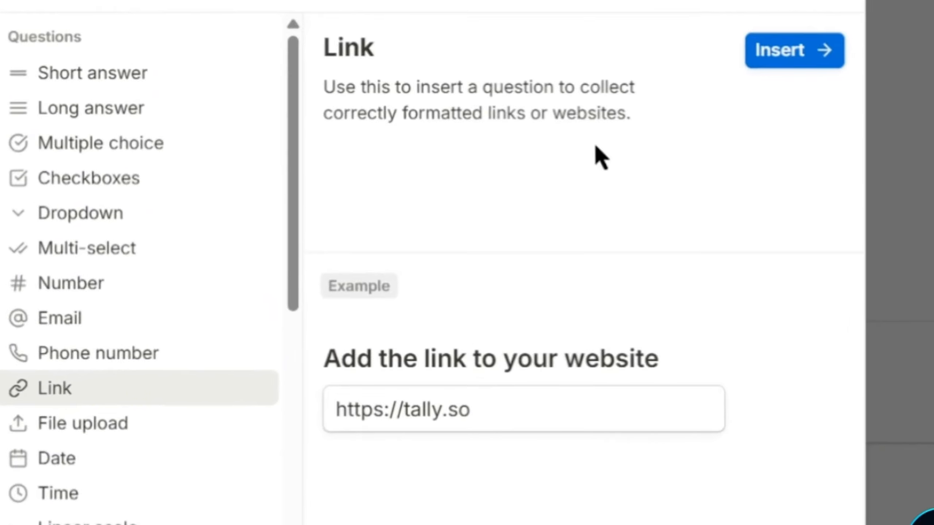
pyautogui.click(790, 59)
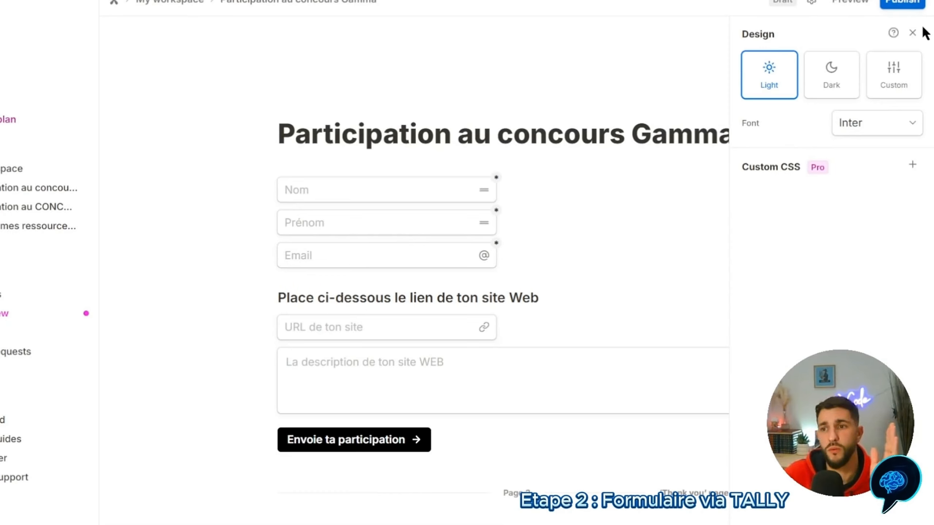
# Close the design settings, duplicate the "Place ci-dessous le lien de ton site Web" heading twice, and place copies above the Nom field and the description box
pyautogui.click(912, 32)
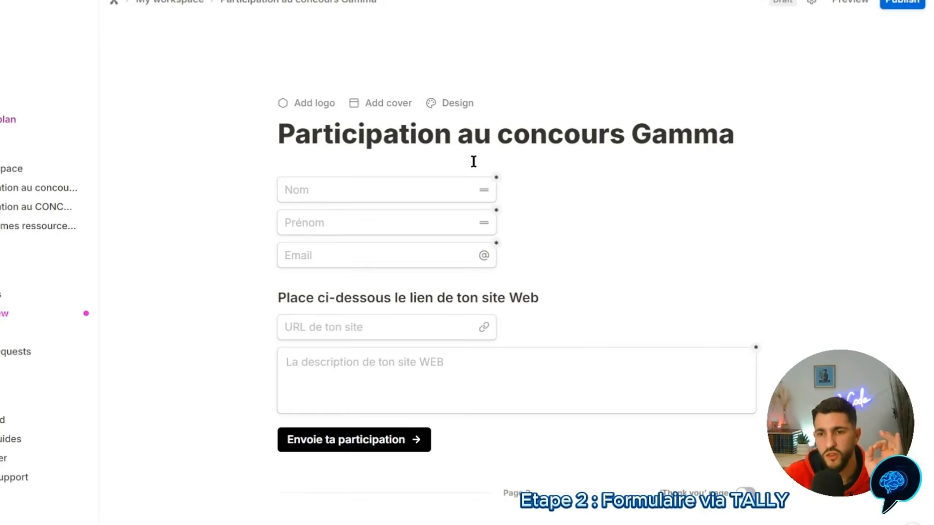
pyautogui.hotkey('ctrl', 'd')
pyautogui.hotkey('ctrl', 'd')
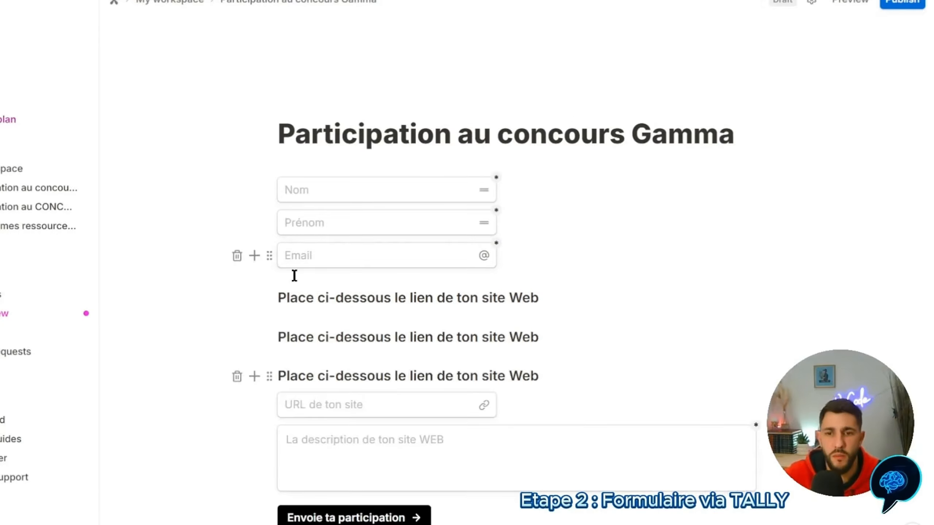
pyautogui.moveTo(270, 299); pyautogui.dragTo(279, 168)
pyautogui.scroll(-4, 336, 267)
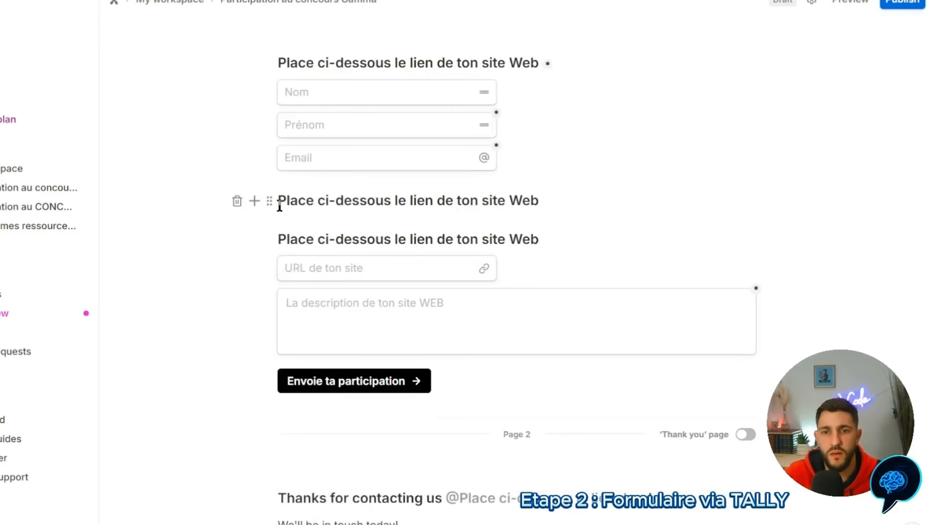
pyautogui.moveTo(269, 201); pyautogui.dragTo(293, 296)
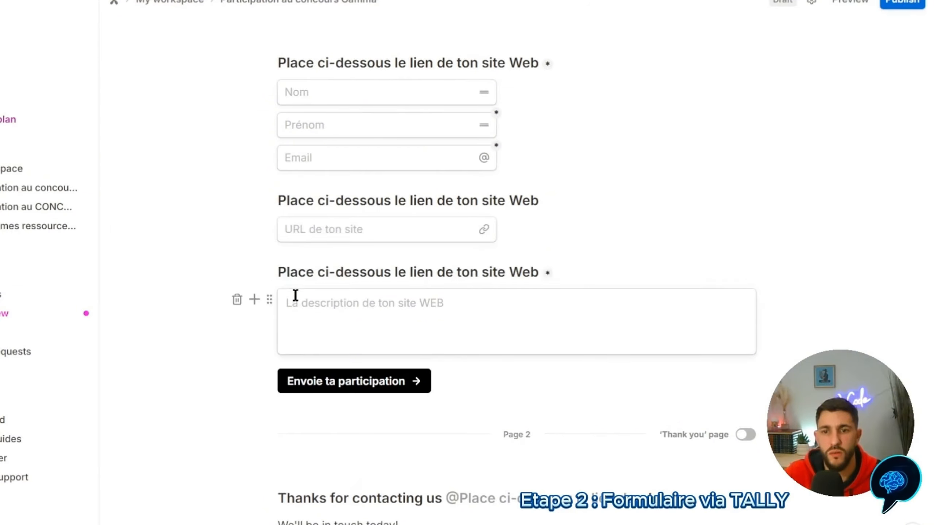
pyautogui.scroll(2, 392, 253)
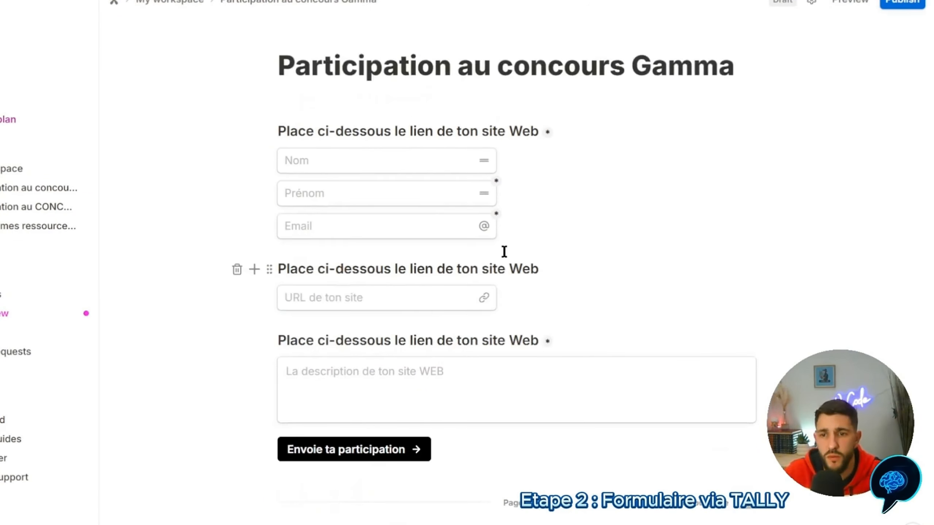
# Make the "URL de ton site" link field required
pyautogui.scroll(-4, 463, 179)
pyautogui.click(270, 161)
pyautogui.click(239, 123)
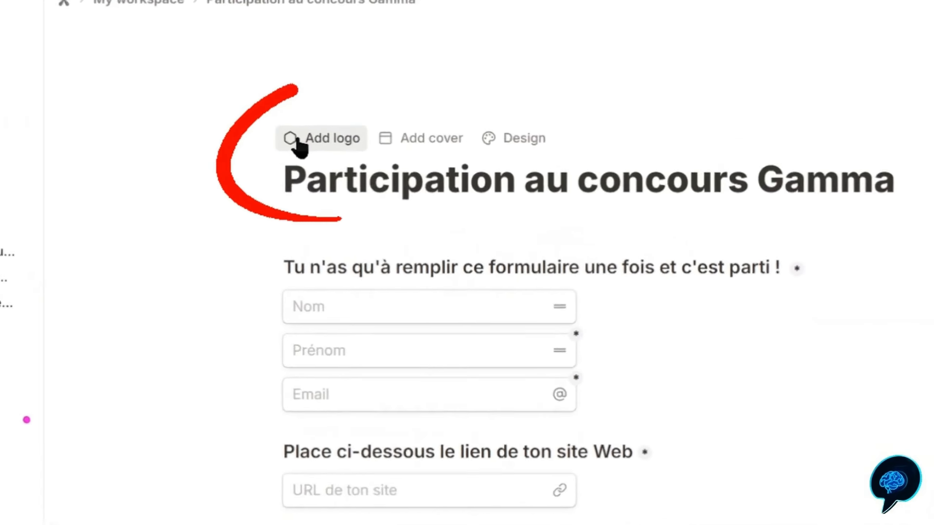
# Add a logo to the form by uploading the image file "Date mois (1)"
pyautogui.click(298, 140)
pyautogui.click(333, 195)
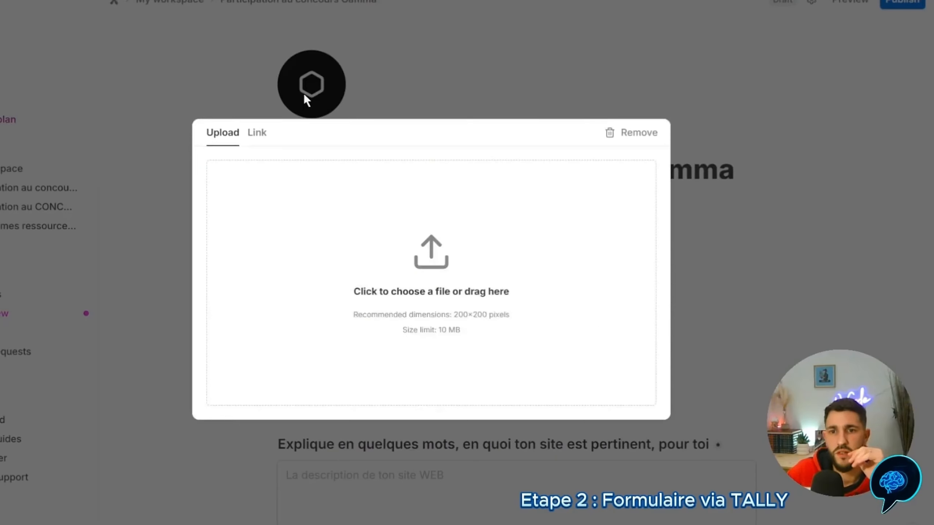
pyautogui.click(425, 259)
pyautogui.click(439, 83)
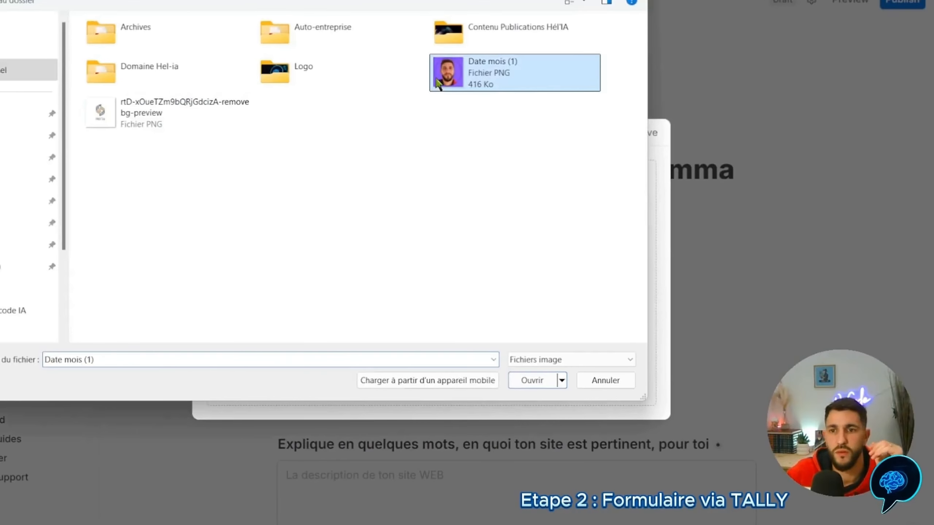
pyautogui.click(531, 380)
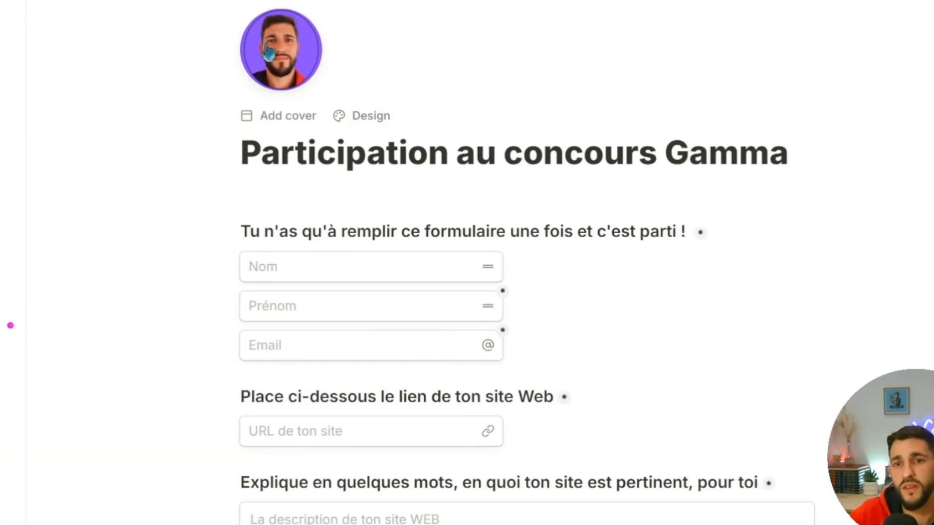
# Open the form's design settings and switch the theme to Custom
pyautogui.click(399, 117)
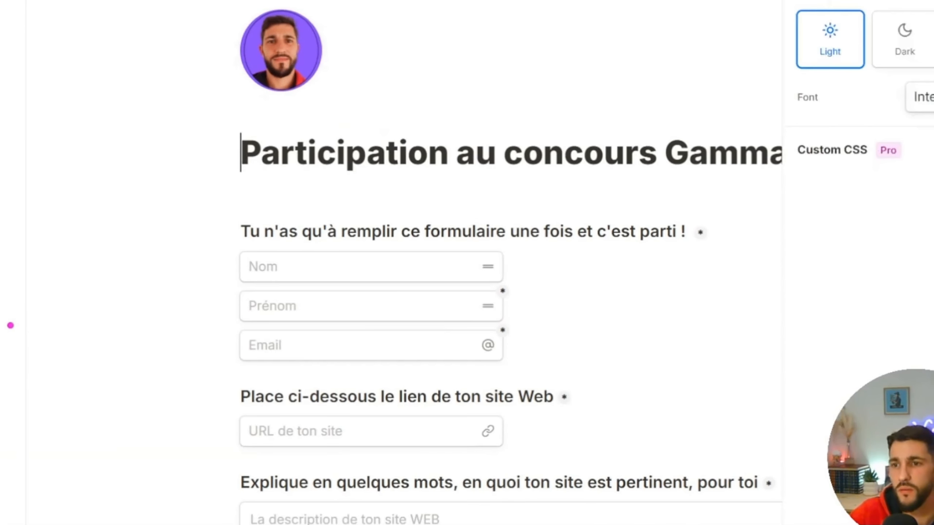
pyautogui.click(933, 51)
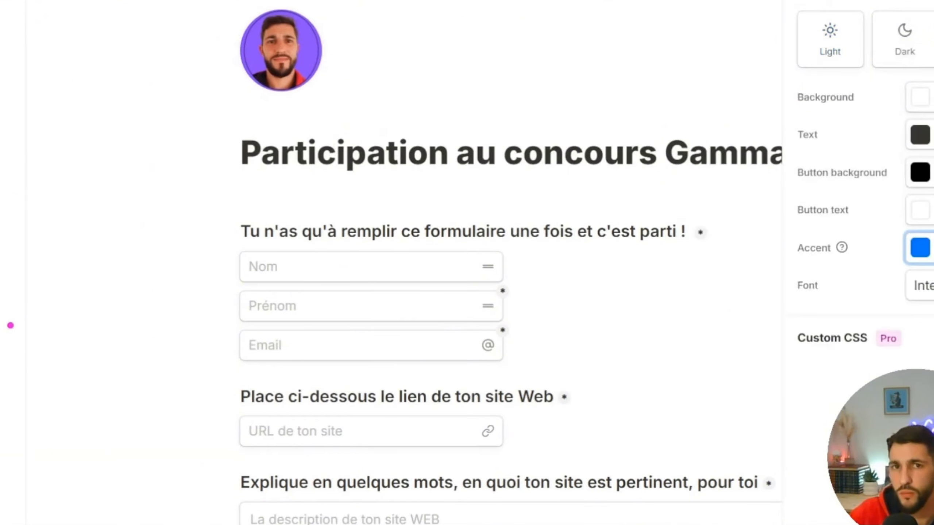
pyautogui.click(827, 37)
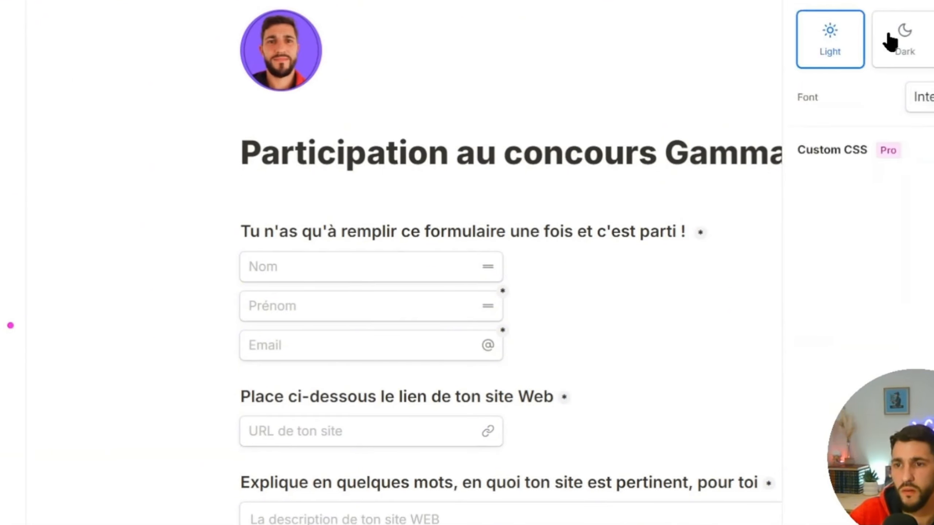
pyautogui.click(888, 38)
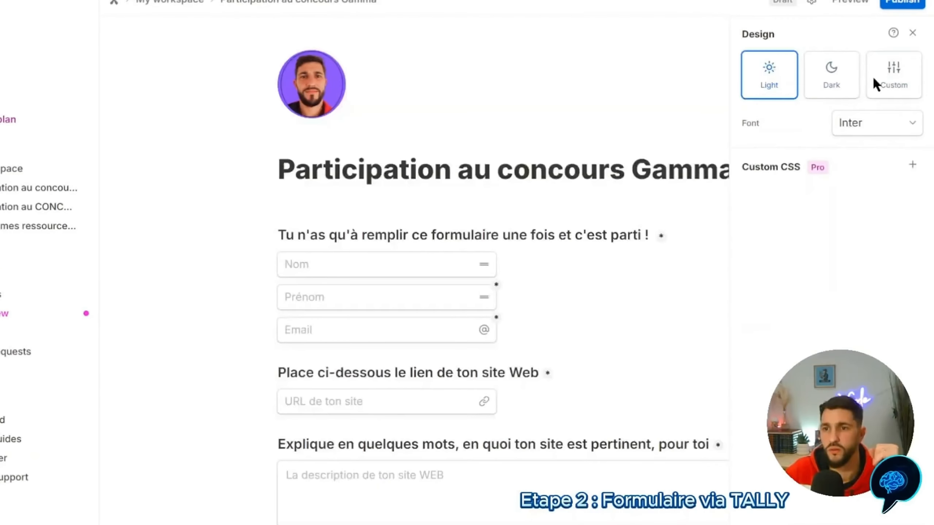
pyautogui.click(875, 80)
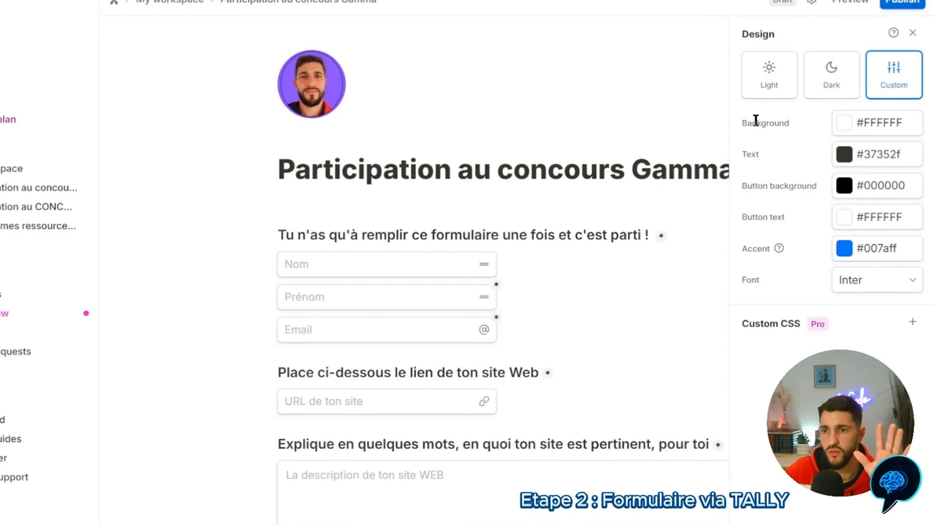
# Set the form's background colour to light purple #c5a3ff
pyautogui.click(841, 123)
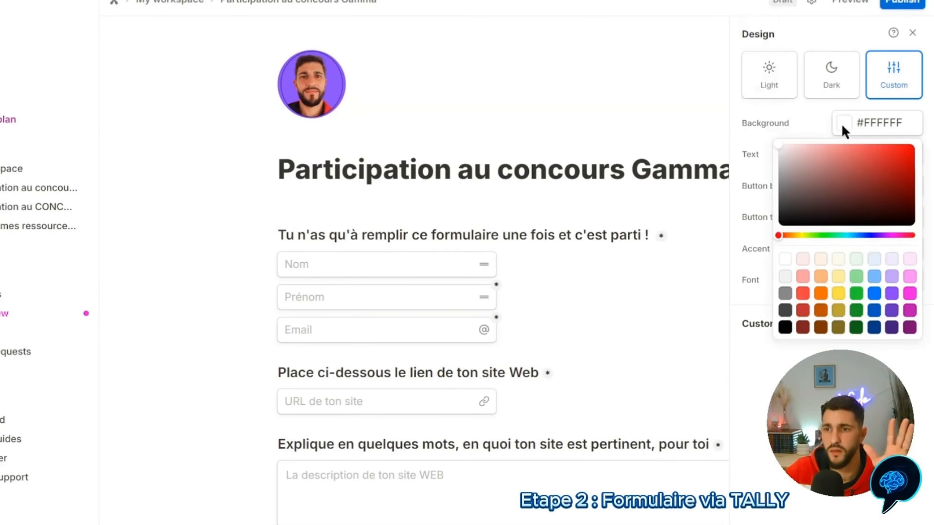
pyautogui.click(910, 311)
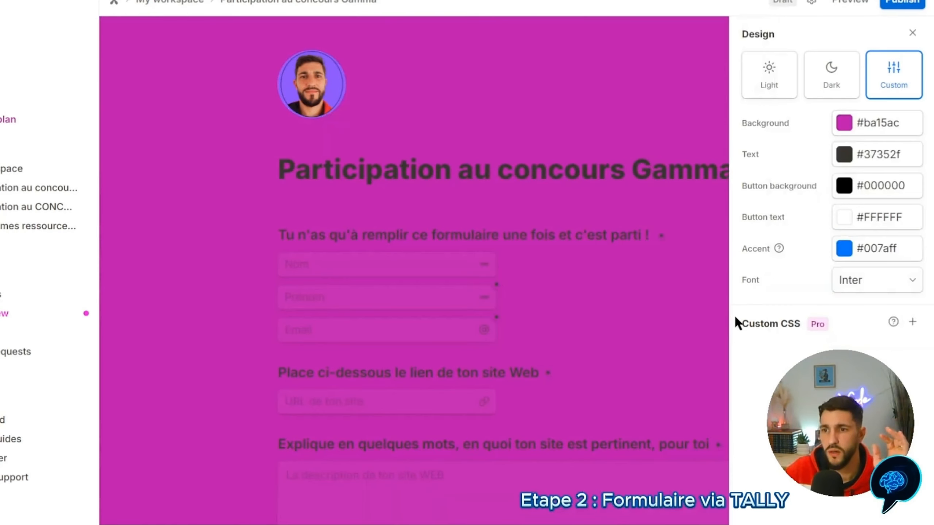
pyautogui.click(845, 124)
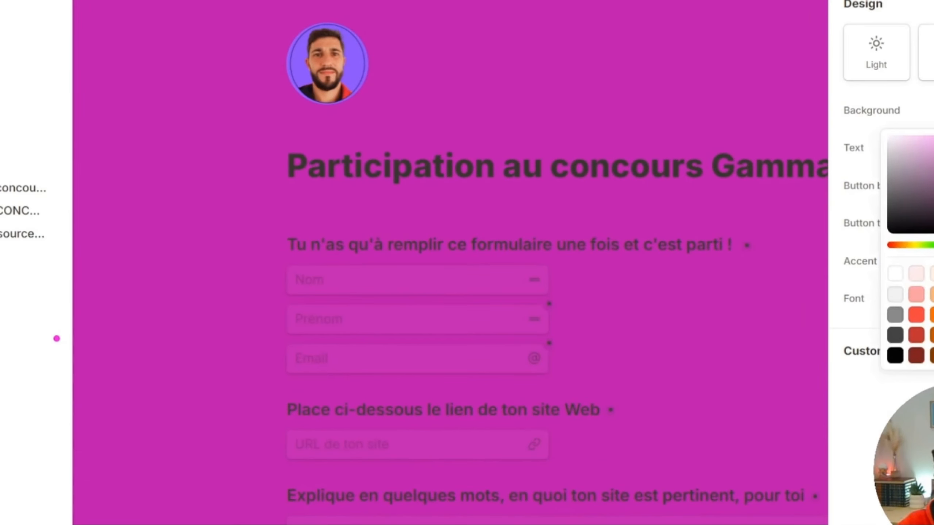
pyautogui.click(56, 338)
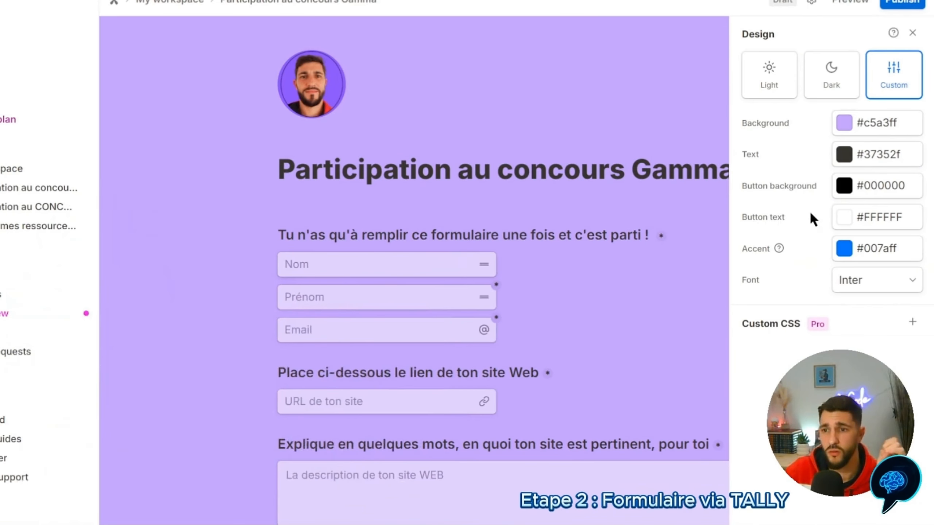
# Set the form's button background to white (#ffffff) and its text colour to white
pyautogui.click(844, 186)
pyautogui.moveTo(784, 209); pyautogui.dragTo(761, 207)
pyautogui.click(855, 154)
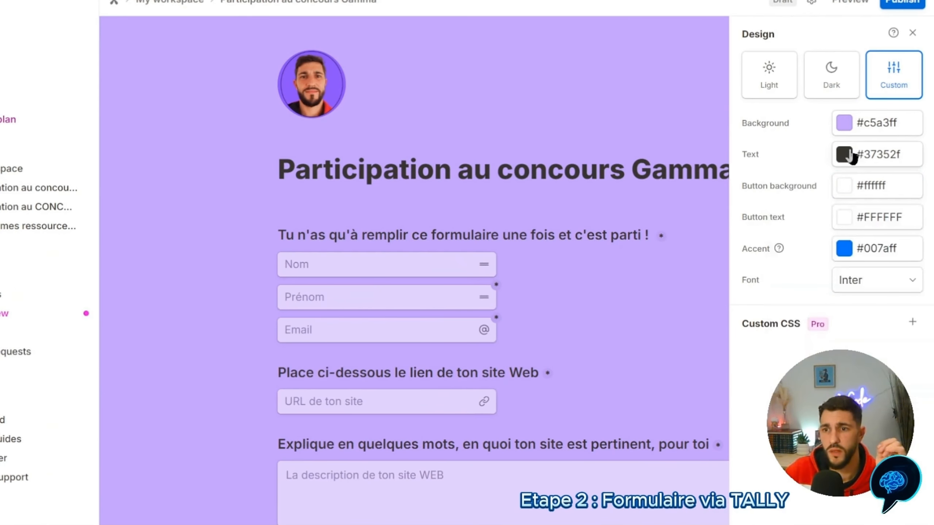
pyautogui.click(844, 154)
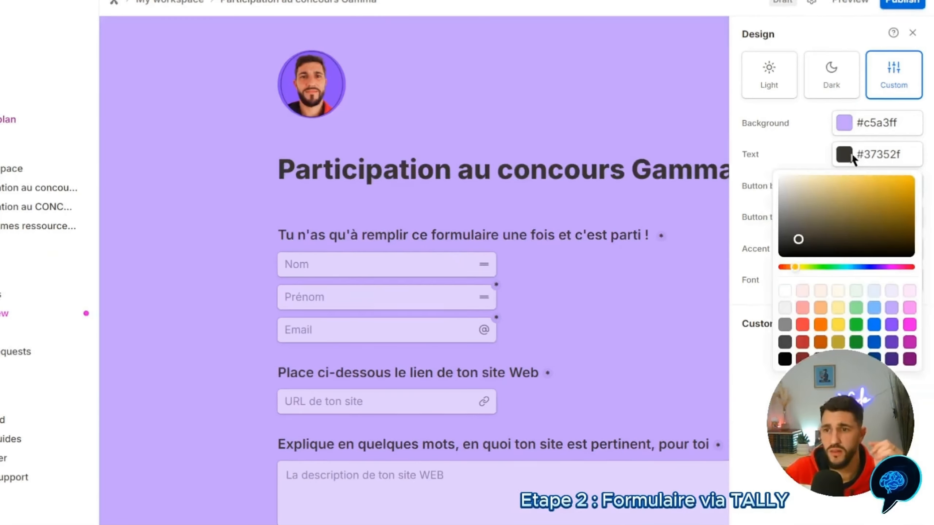
pyautogui.click(784, 295)
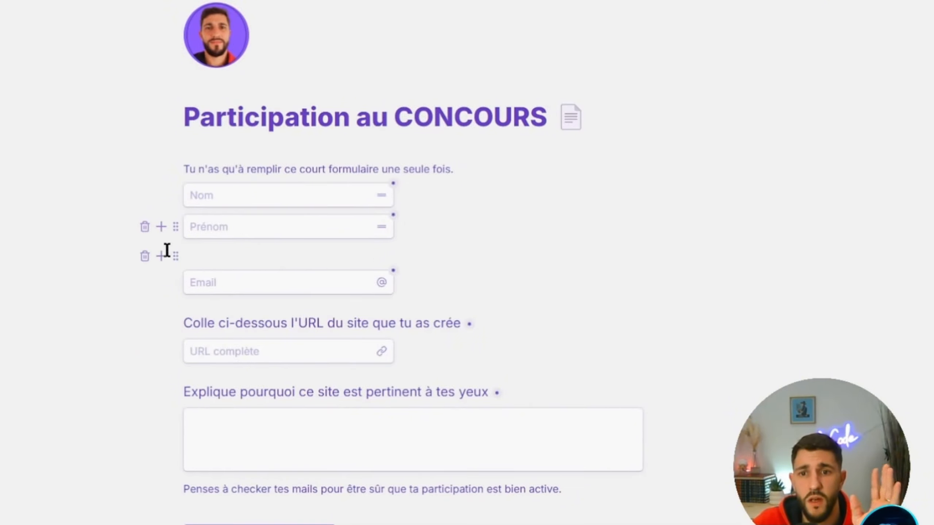
# Copy the share link of the existing "Participation au CONCOURS" form and open it in a new browser tab
pyautogui.scroll(-2, 437, 218)
pyautogui.scroll(2, 439, 220)
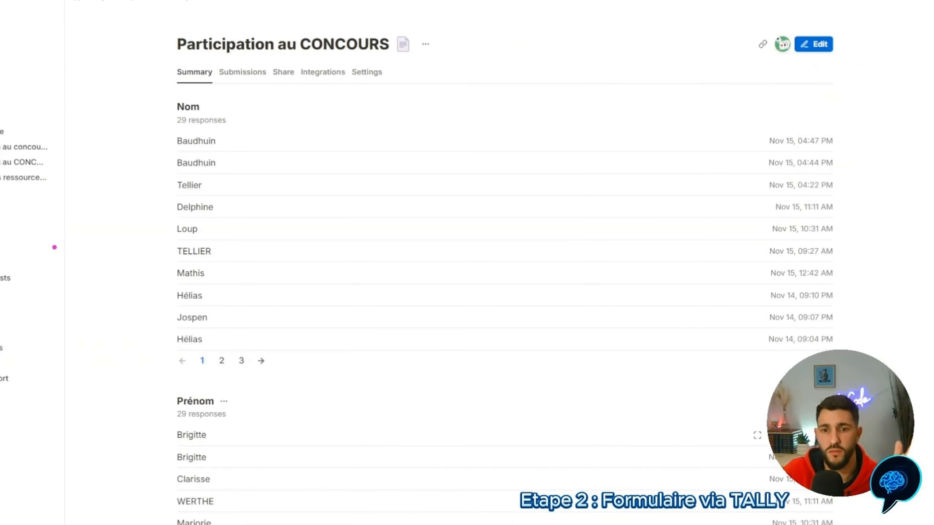
pyautogui.scroll(-8, 494, 365)
pyautogui.scroll(8, 632, 299)
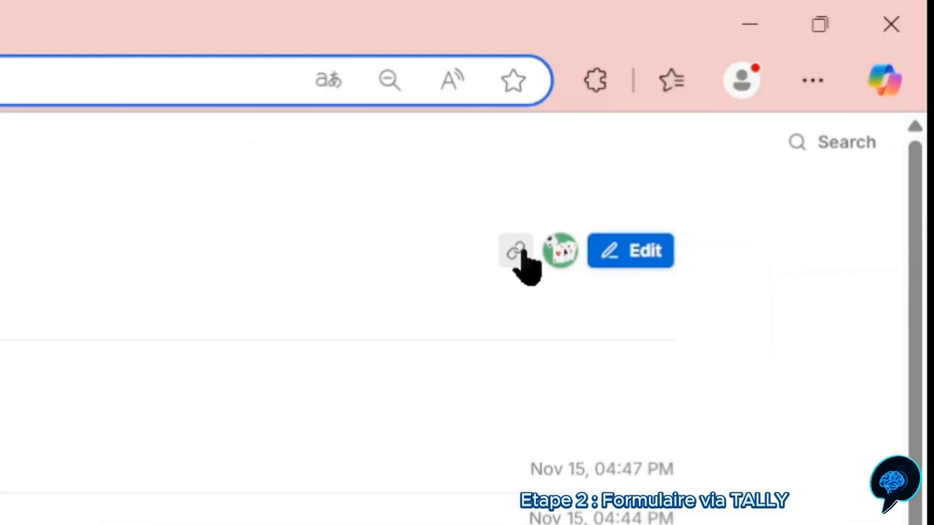
pyautogui.click(505, 264)
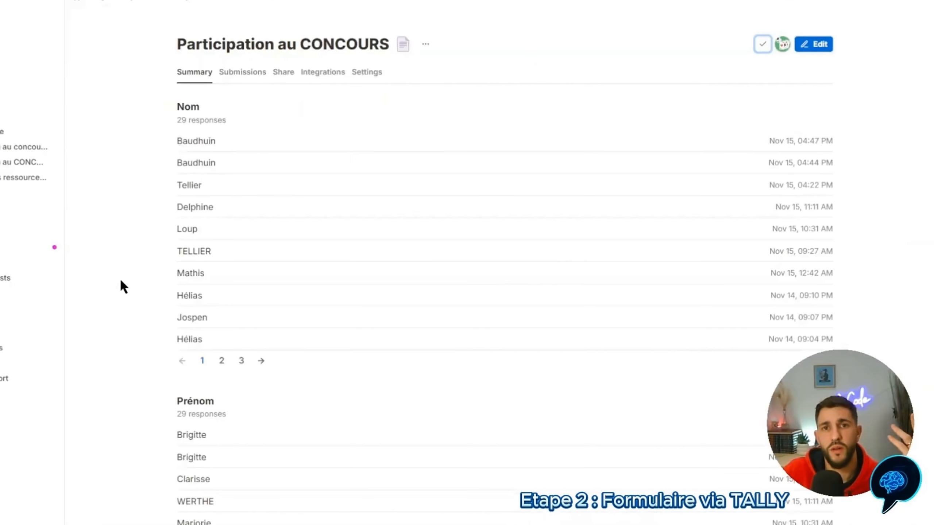
pyautogui.click(13, 397)
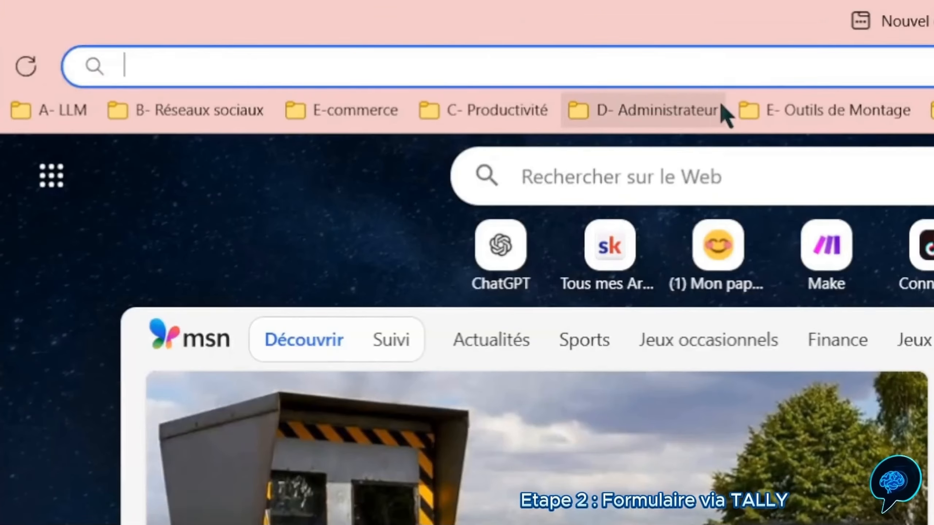
pyautogui.hotkey('ctrl', 'v')
pyautogui.press('Return')
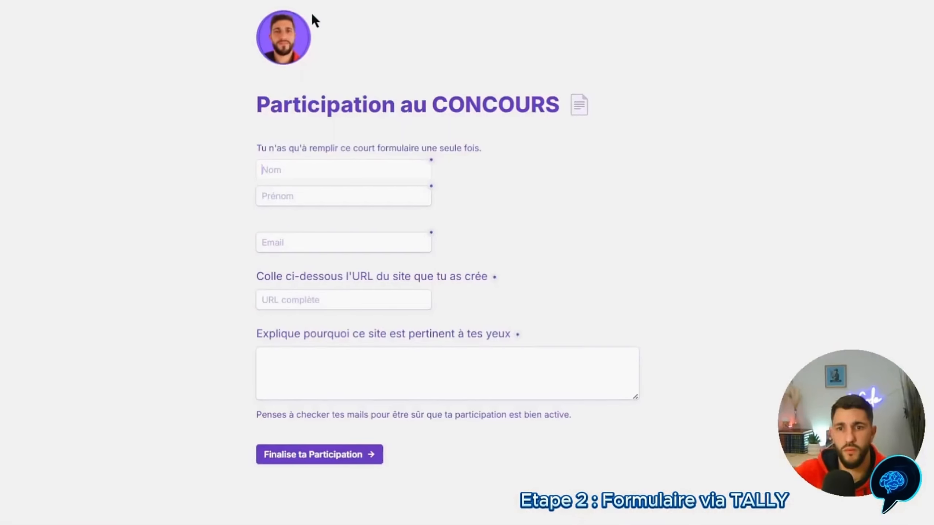
# Fill in the entrant's details from a saved personal profile and enter the sample text "uhgri" in the explanation box
pyautogui.click(305, 173)
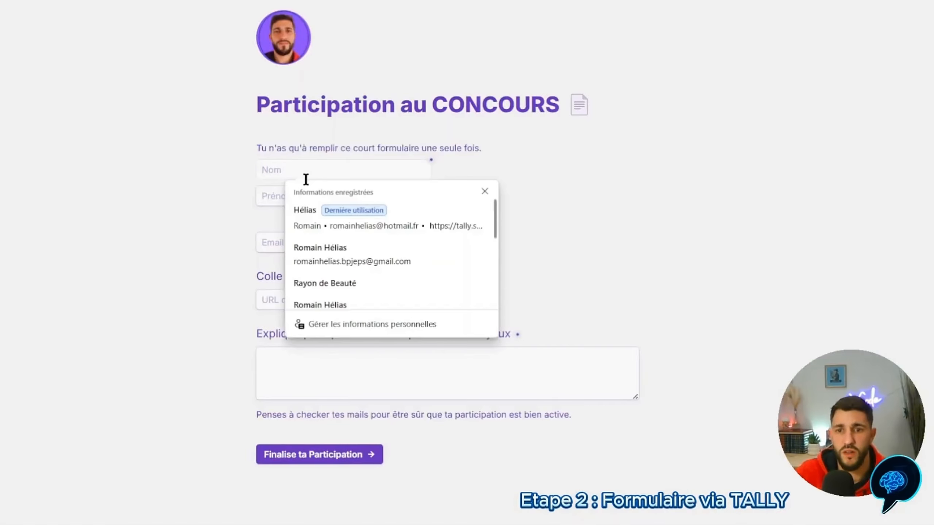
pyautogui.click(342, 262)
pyautogui.click(383, 375)
pyautogui.write('uhgri')
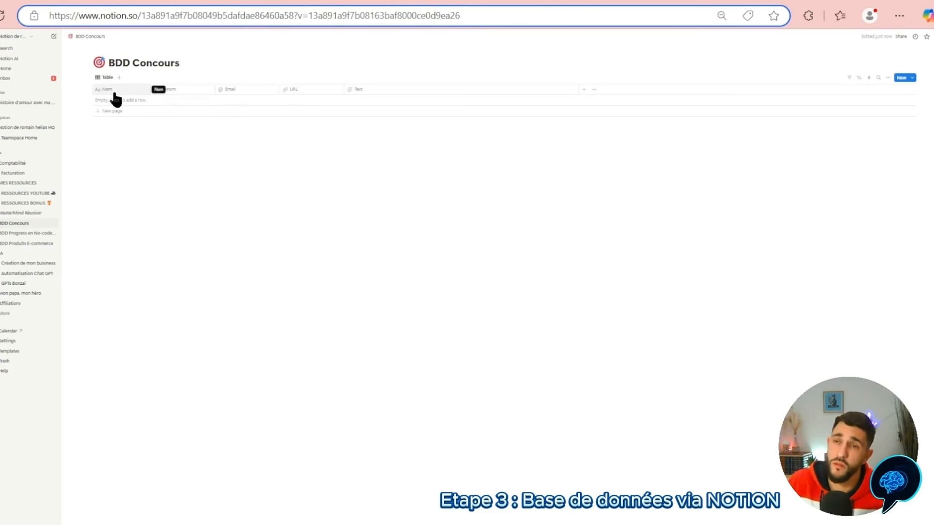
# In Notion's BDD Concours table, examine the Nom column's options and the property types available for the Prénom column
pyautogui.click(115, 93)
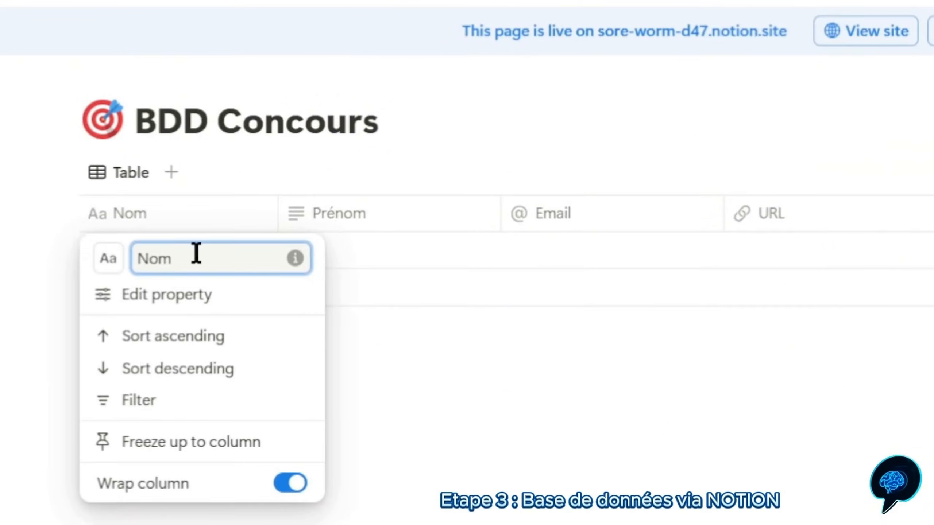
pyautogui.moveTo(193, 254); pyautogui.dragTo(138, 258)
pyautogui.press('Escape')
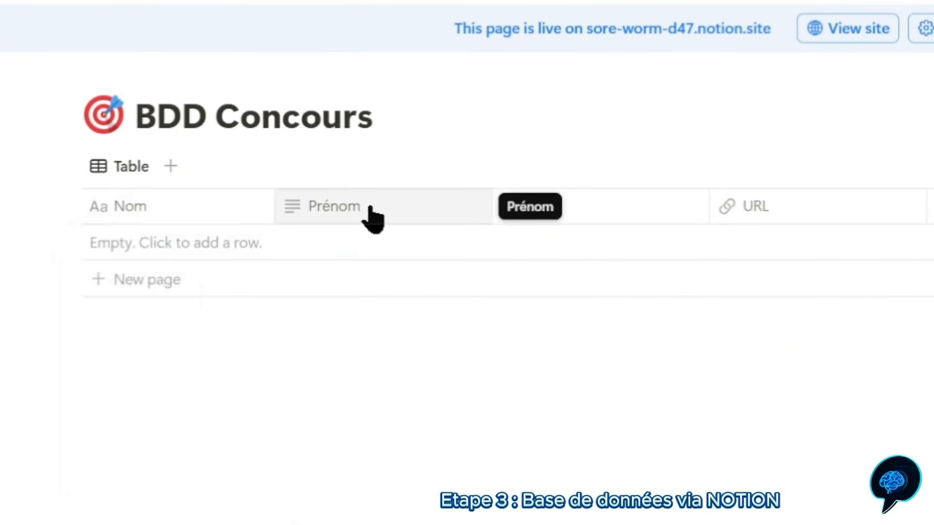
pyautogui.click(335, 209)
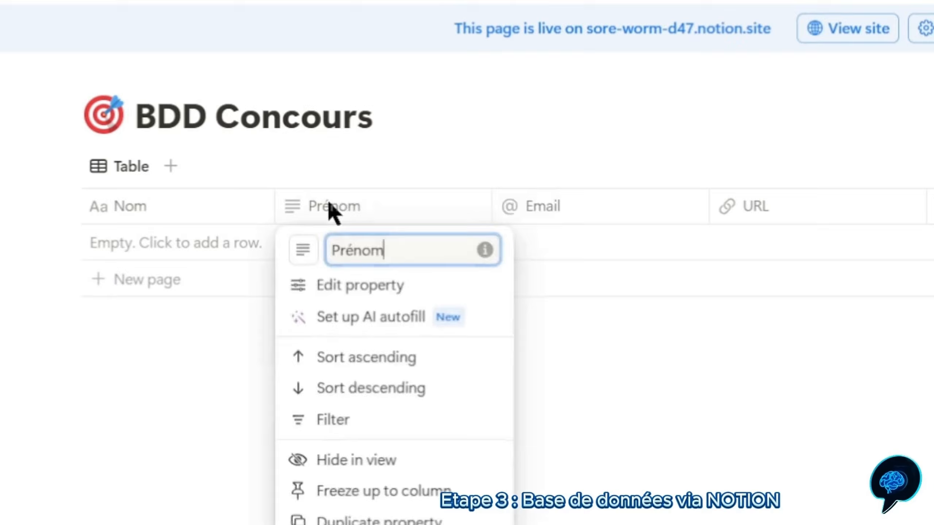
pyautogui.click(351, 289)
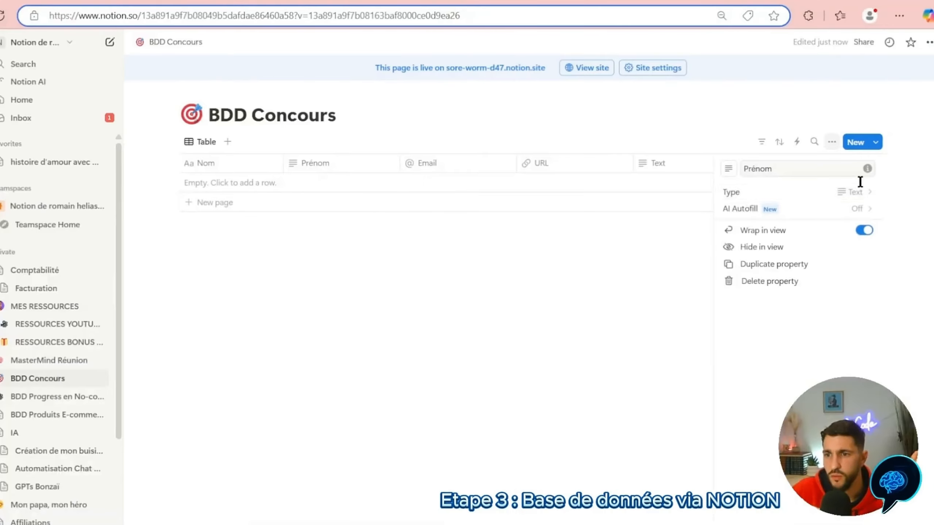
pyautogui.click(858, 181)
pyautogui.scroll(-2, 767, 344)
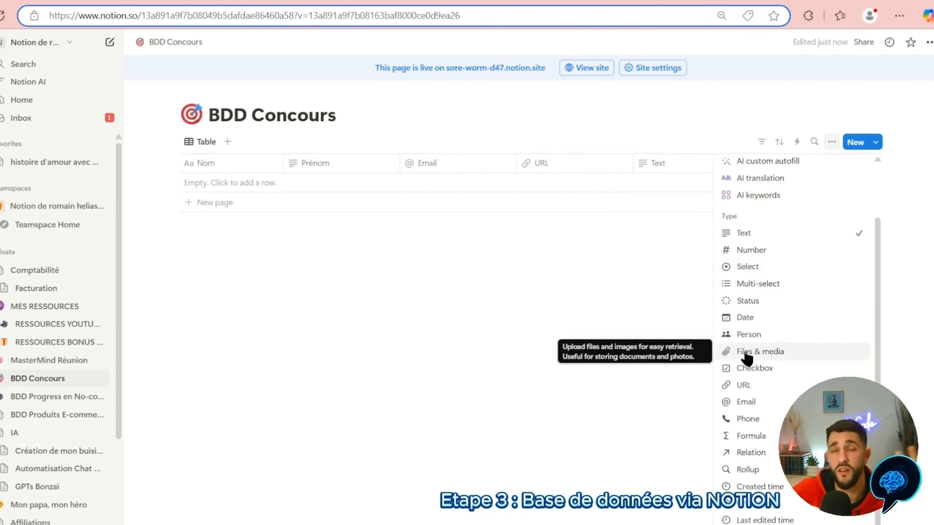
pyautogui.click(566, 251)
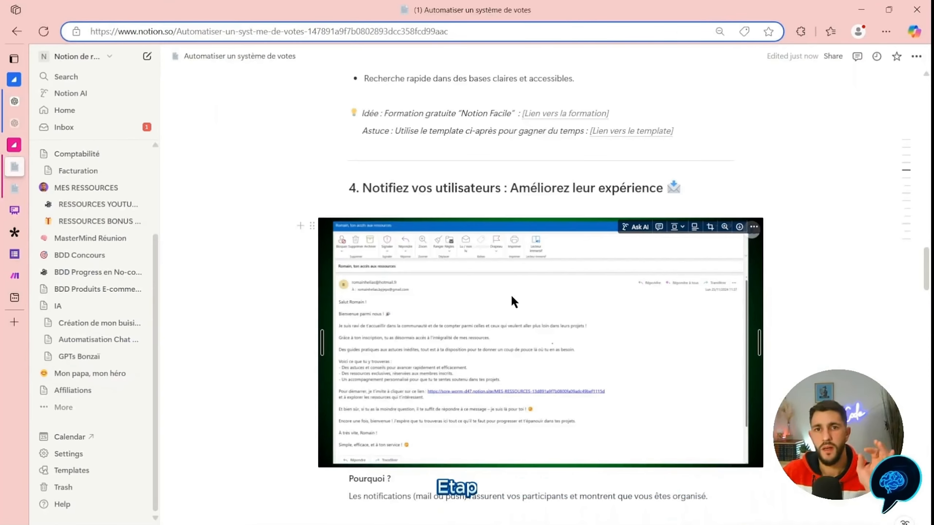
pyautogui.scroll(8, 501, 286)
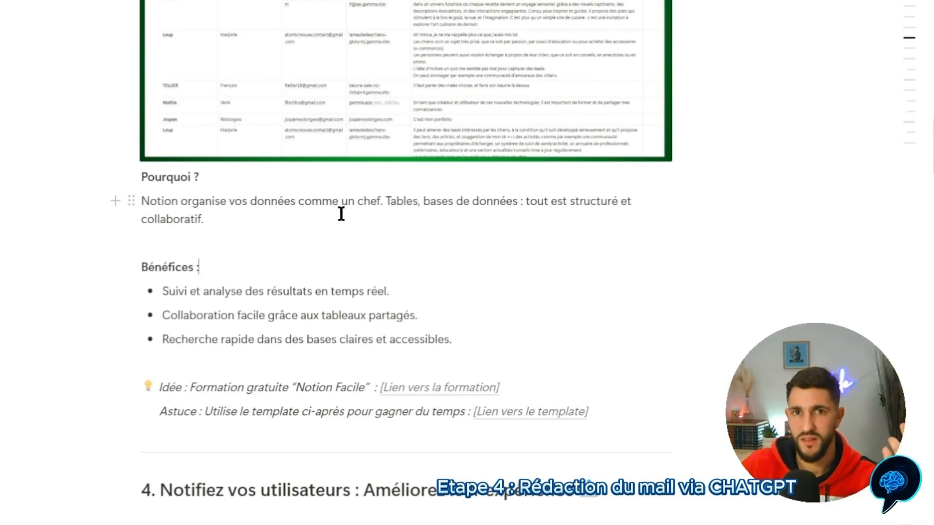
pyautogui.scroll(-6, 341, 214)
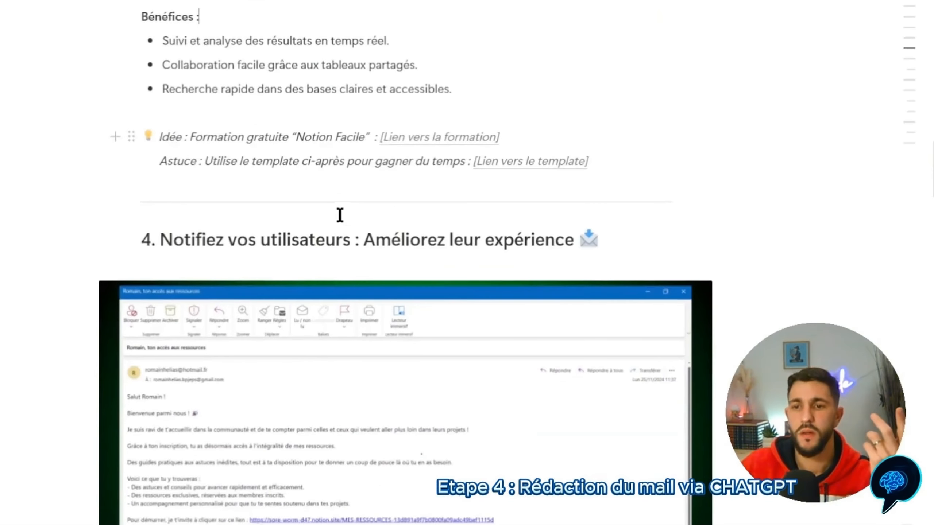
pyautogui.scroll(-4, 329, 220)
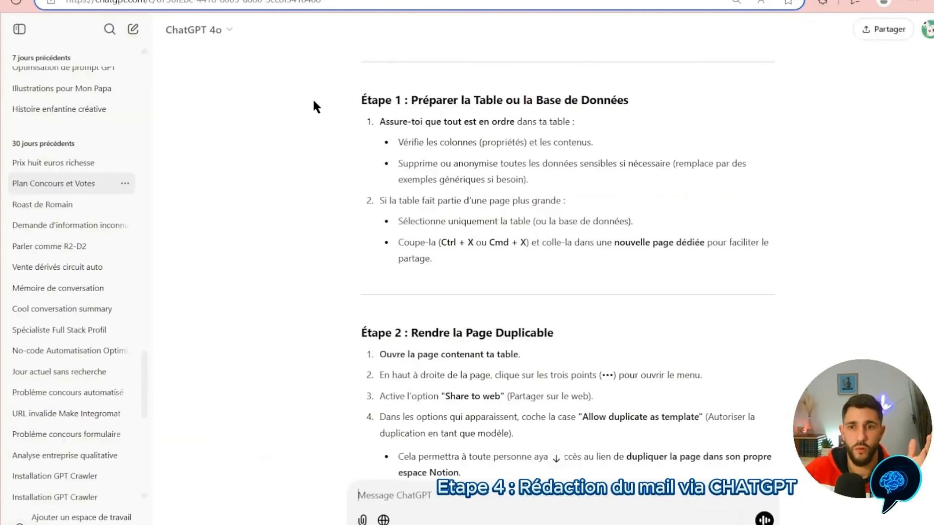
# In a new ChatGPT chat, send the prompt "//gpt4o pour un spécialiste en rédaction d'email" requesting a mail that validates contest participants' registration
pyautogui.scroll(4, 312, 104)
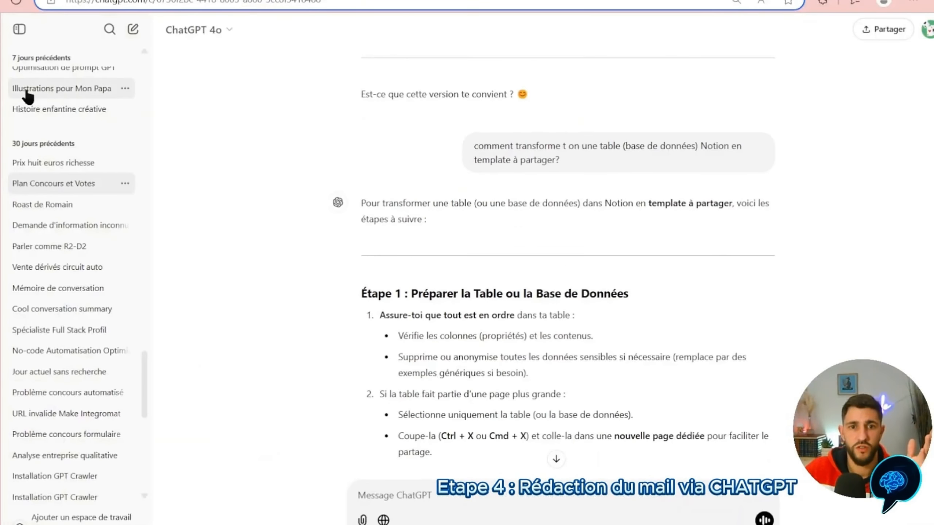
pyautogui.scroll(8, 76, 151)
pyautogui.scroll(10, 75, 151)
pyautogui.hotkey('ctrl', 'shift', 'o')
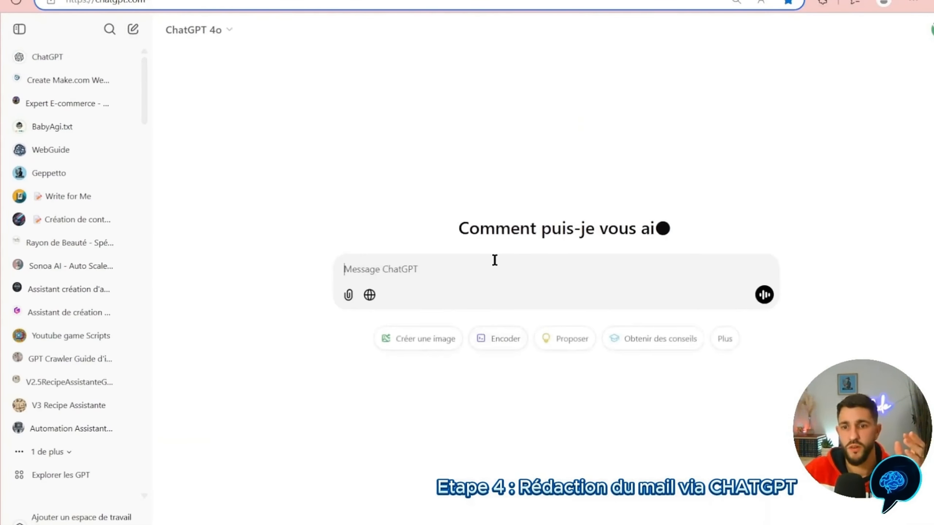
pyautogui.hotkey('ctrl', 'v')
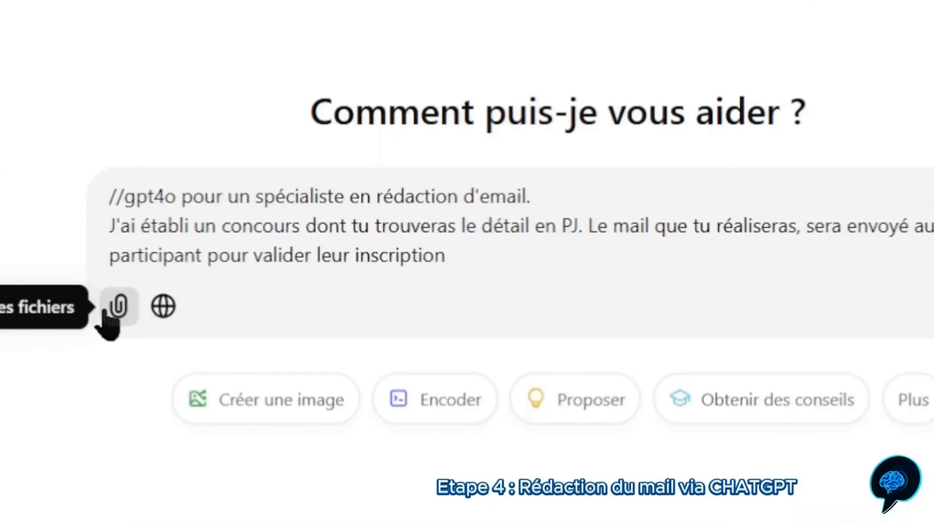
pyautogui.click(350, 321)
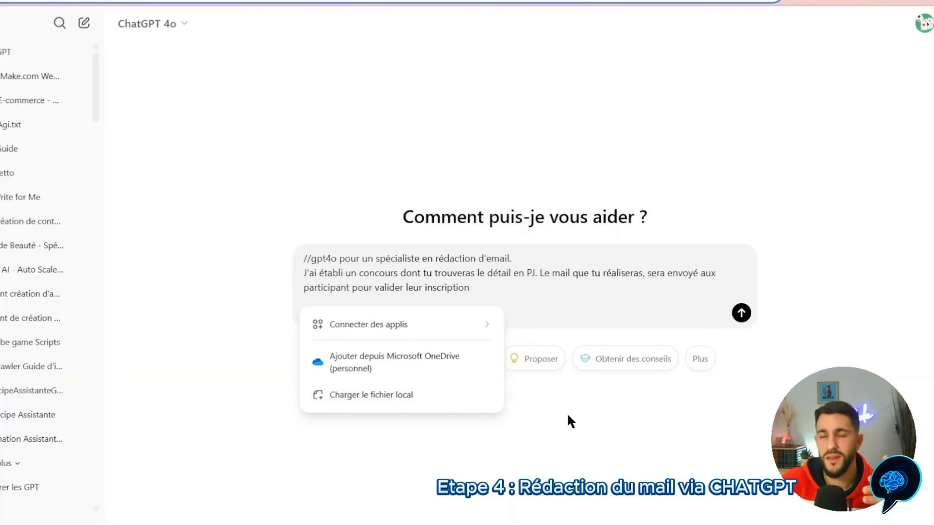
pyautogui.press('Return')
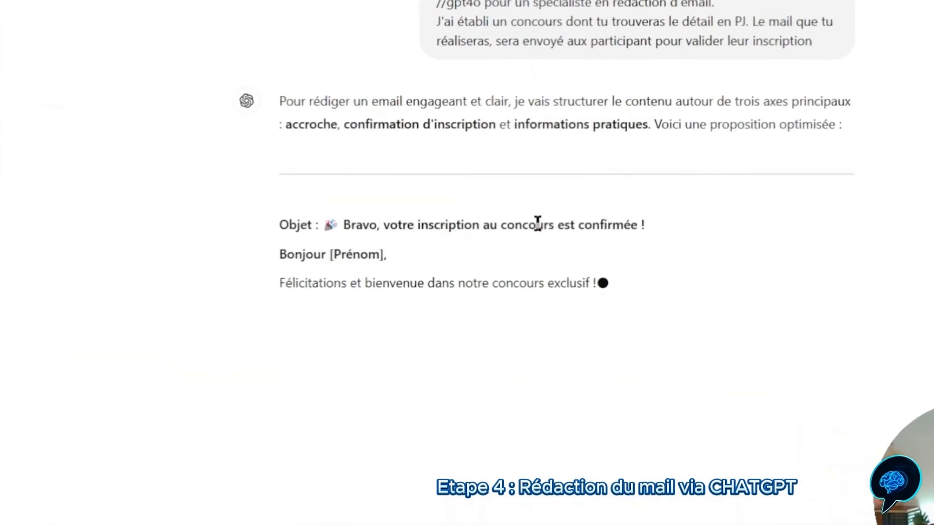
# Highlight the [Prénom] placeholder in the greeting of the drafted email
pyautogui.moveTo(365, 251); pyautogui.dragTo(295, 248)
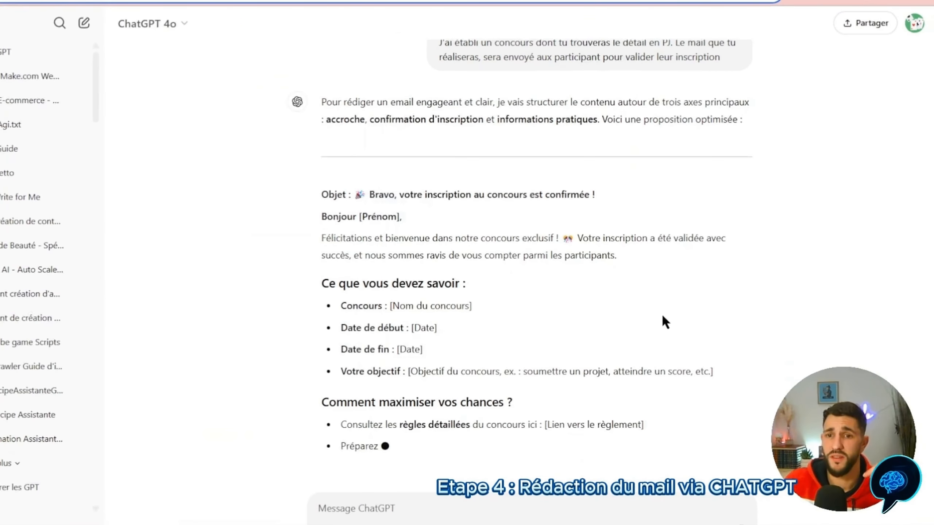
pyautogui.moveTo(399, 218); pyautogui.dragTo(357, 217)
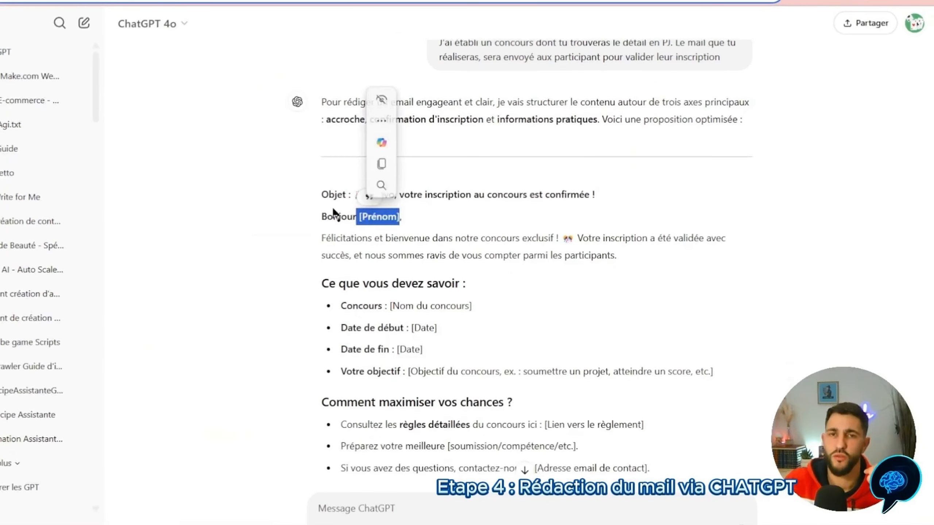
# Clear the text selection and read through the drafted registration confirmation email in ChatGPT
pyautogui.click(348, 271)
pyautogui.scroll(1, 349, 271)
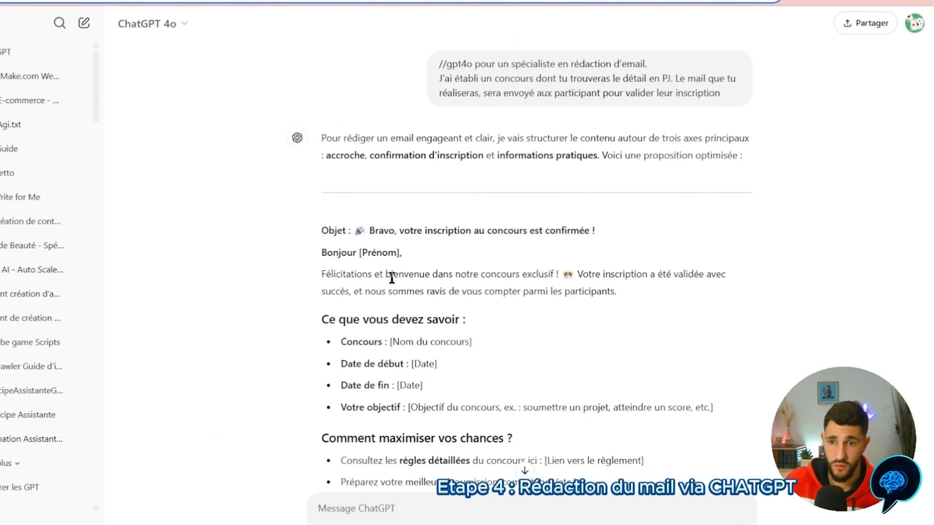
pyautogui.scroll(-3, 391, 274)
pyautogui.scroll(-5, 391, 274)
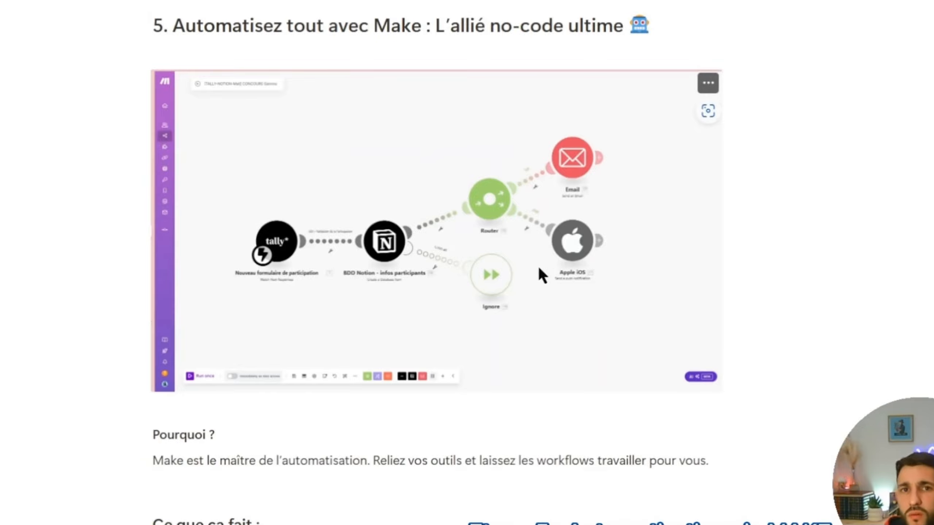
# Review the guide's Make automation section and blueprint import instructions, and open the participation form's Tally module in the finished Make scenario
pyautogui.scroll(-10, 573, 232)
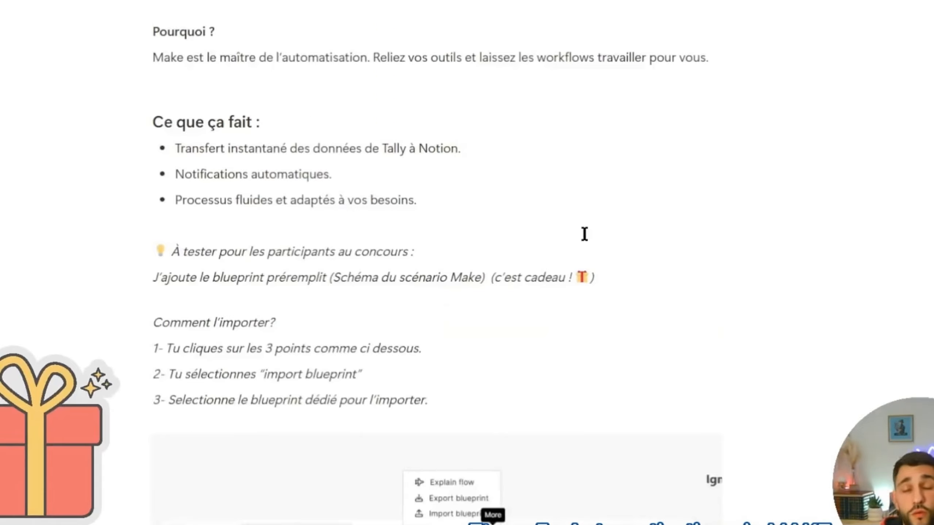
pyautogui.scroll(-3, 413, 300)
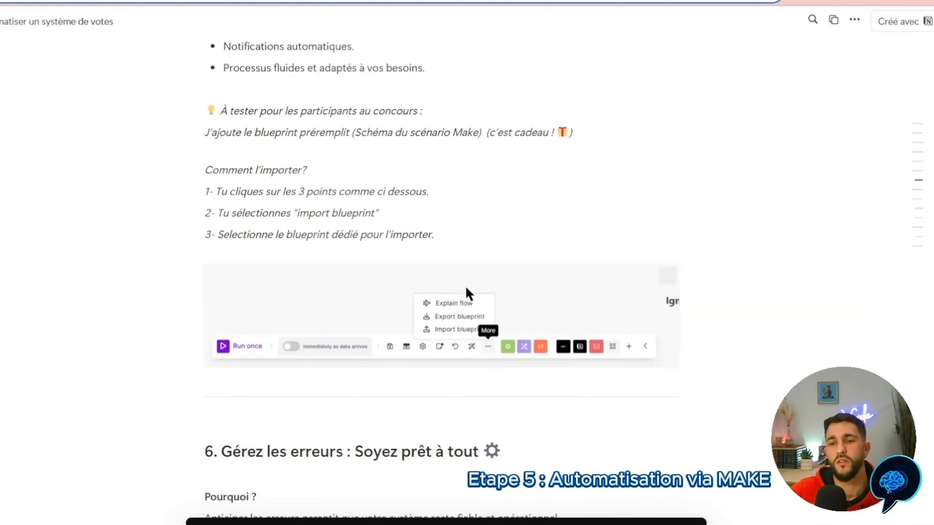
pyautogui.scroll(10, 359, 303)
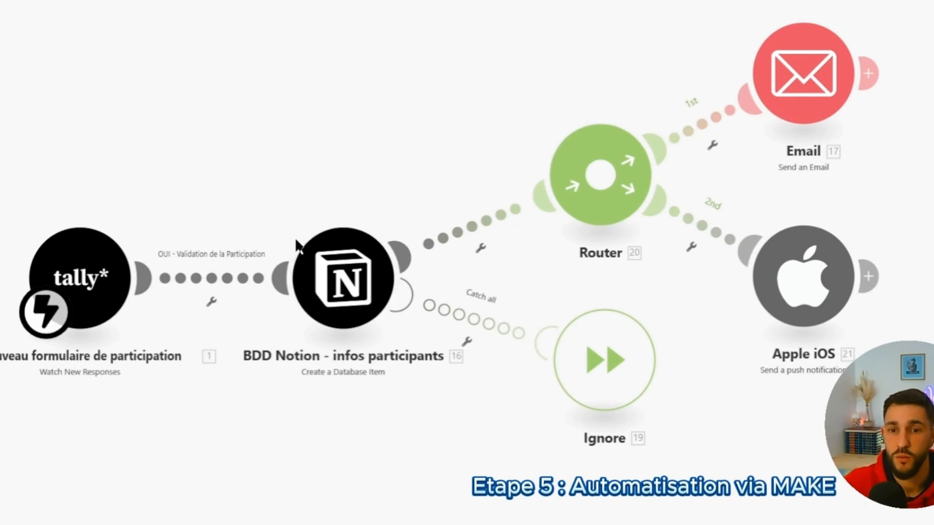
pyautogui.click(79, 261)
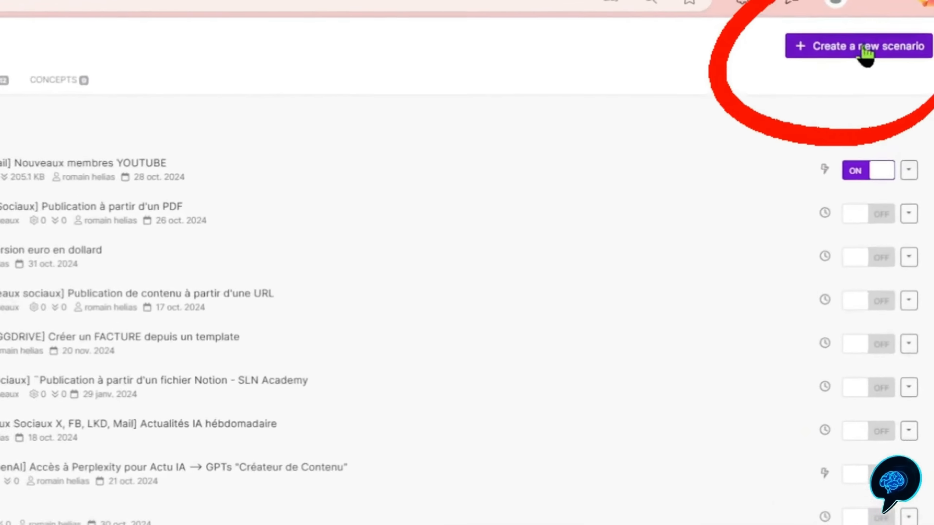
# Create a new scenario in Make and check the browser's option to translate the page into French
pyautogui.click(884, 30)
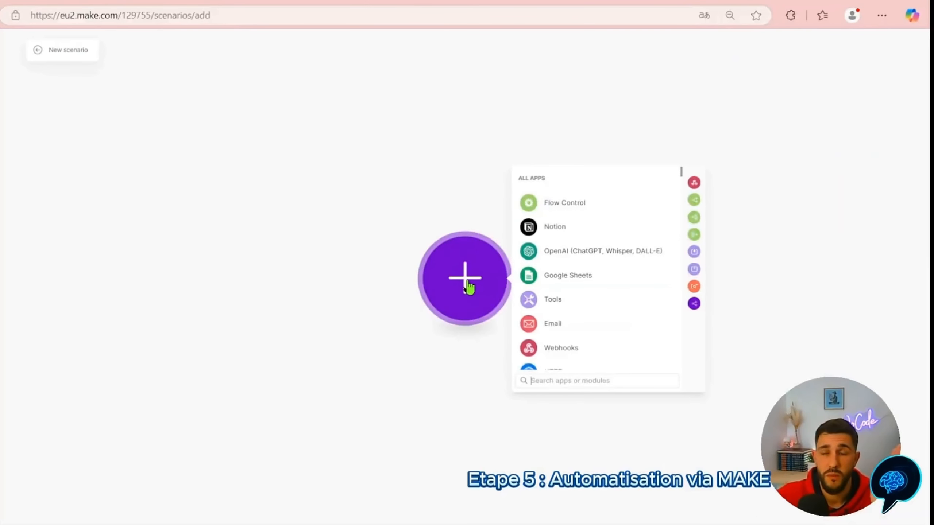
pyautogui.click(703, 15)
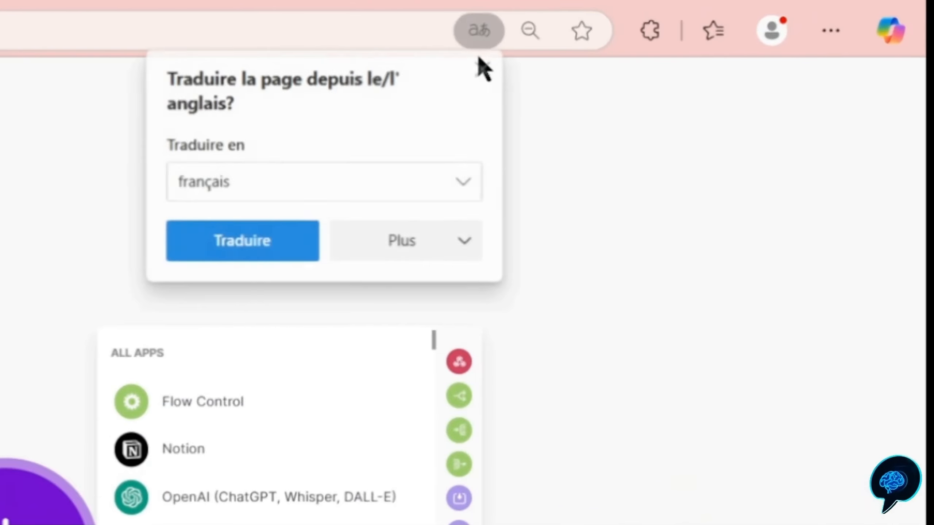
pyautogui.click(446, 131)
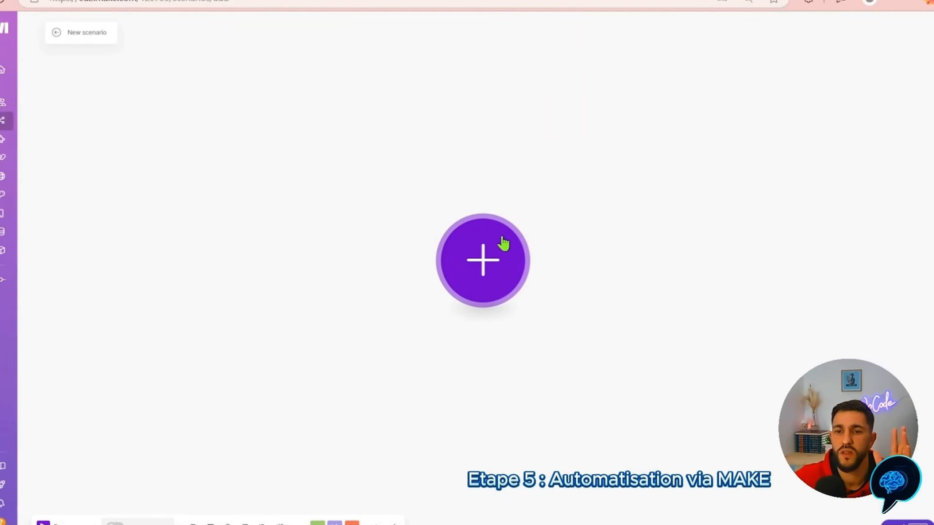
# Find the Tally app and add its Watch New Responses trigger as the scenario's first module
pyautogui.click(494, 271)
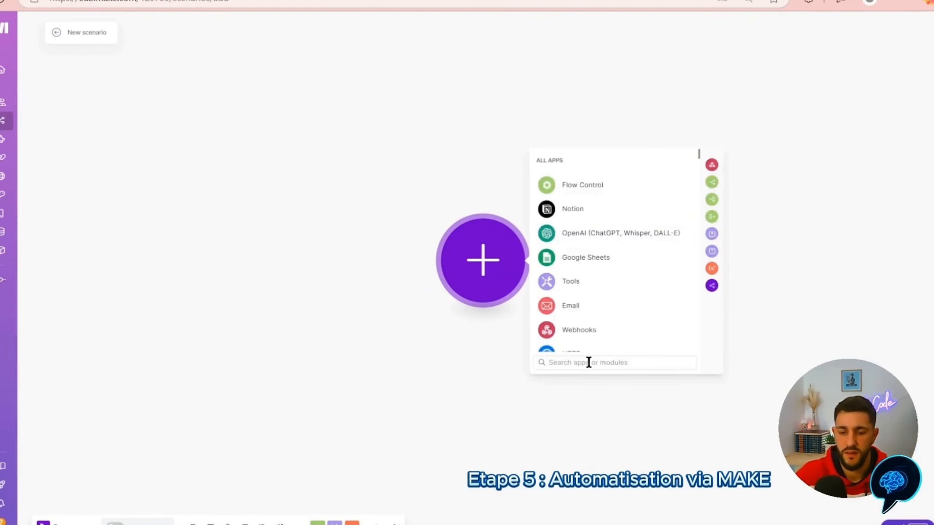
pyautogui.write('tally')
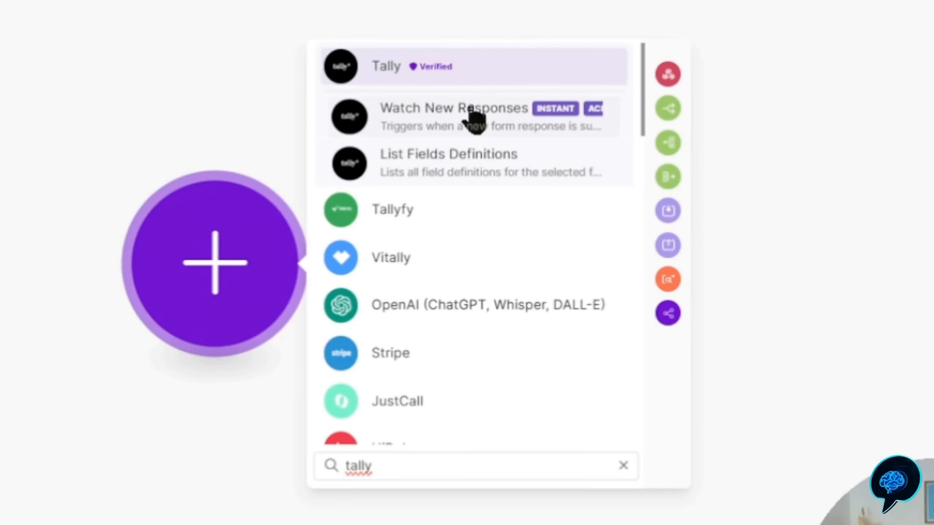
pyautogui.click(429, 66)
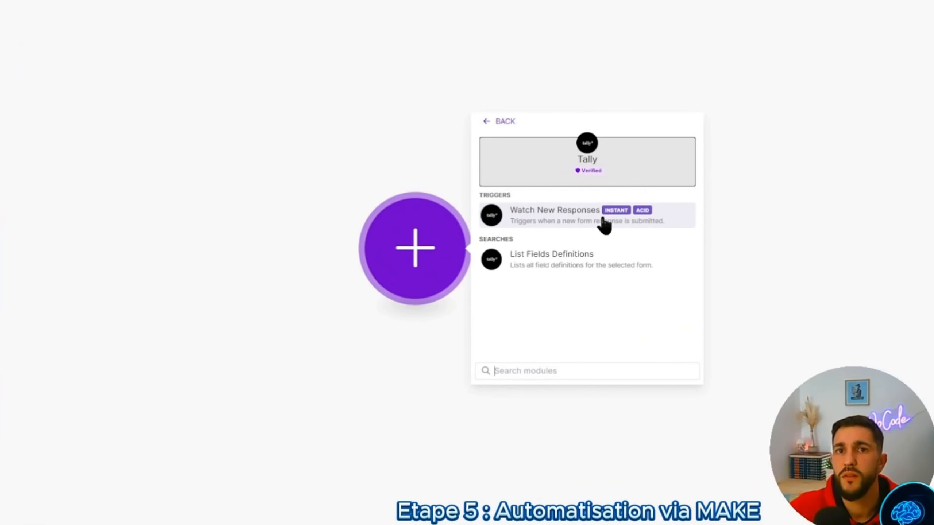
pyautogui.click(602, 223)
# Create a Tally webhook using the existing Tally connection and the form "Participation au concours Gamma", and save the trigger
pyautogui.click(658, 229)
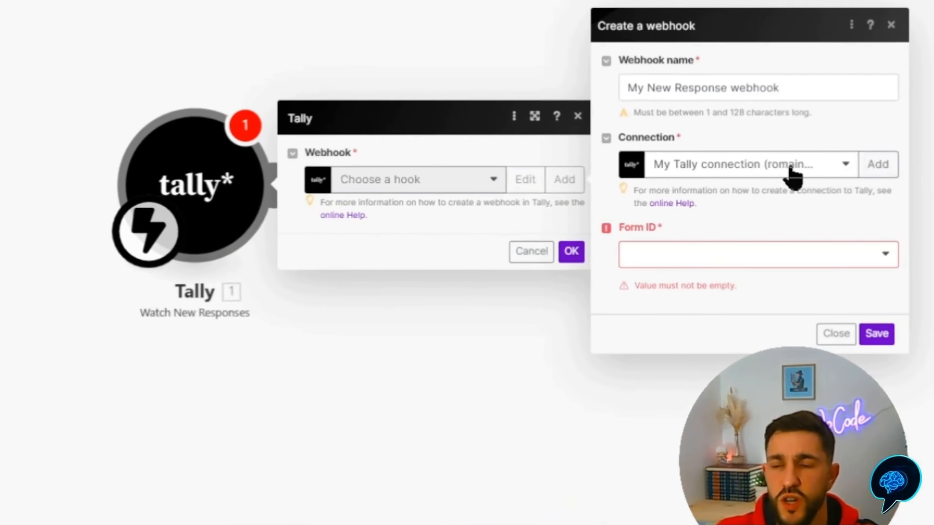
pyautogui.click(841, 167)
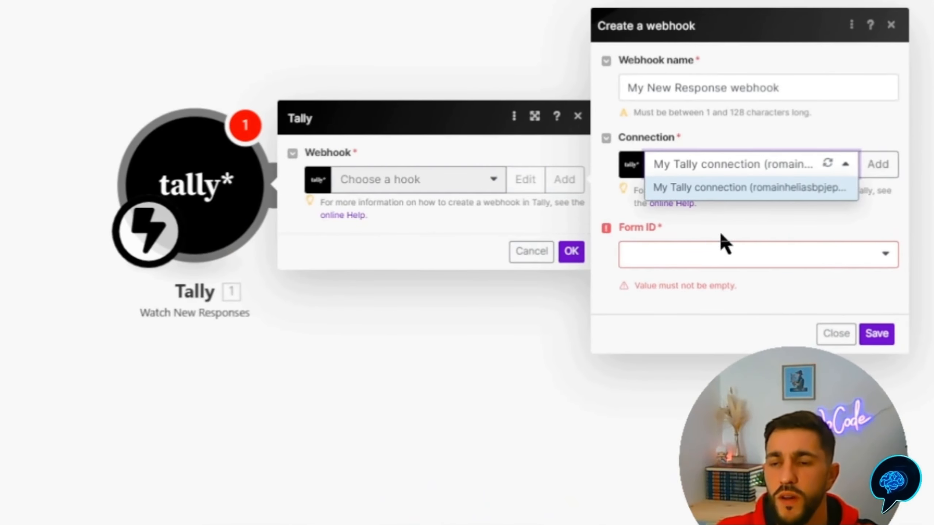
pyautogui.click(742, 228)
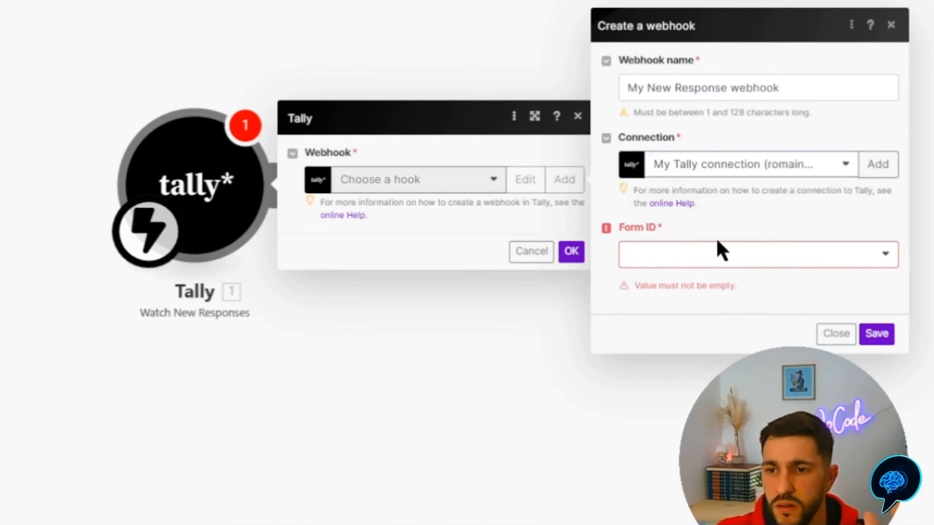
pyautogui.click(662, 259)
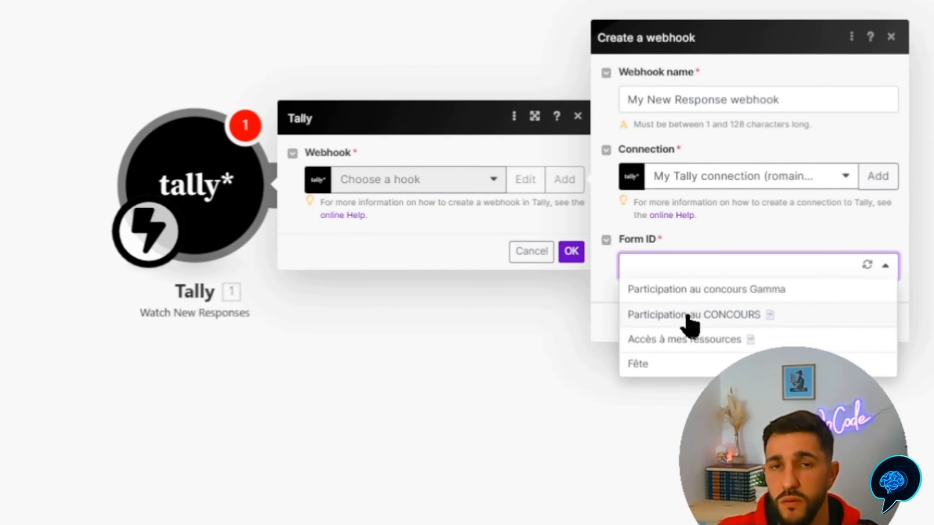
pyautogui.click(689, 289)
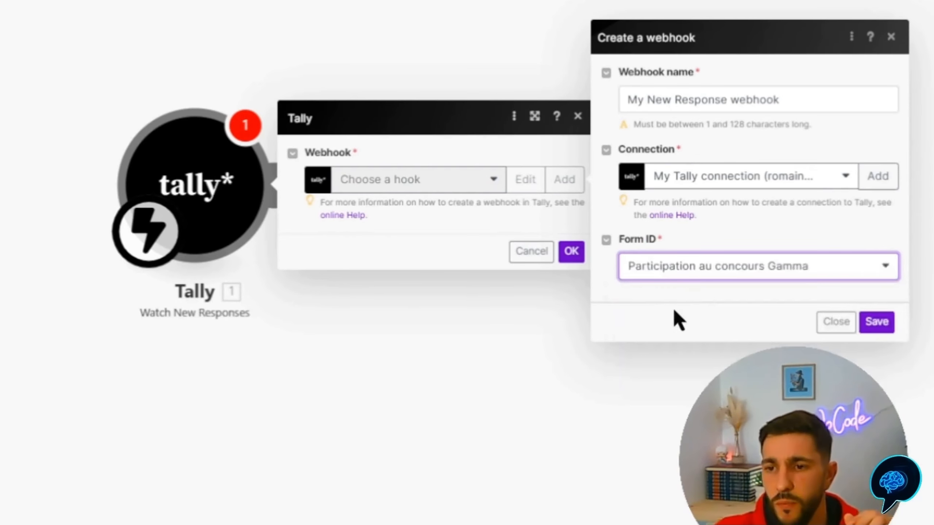
pyautogui.click(876, 322)
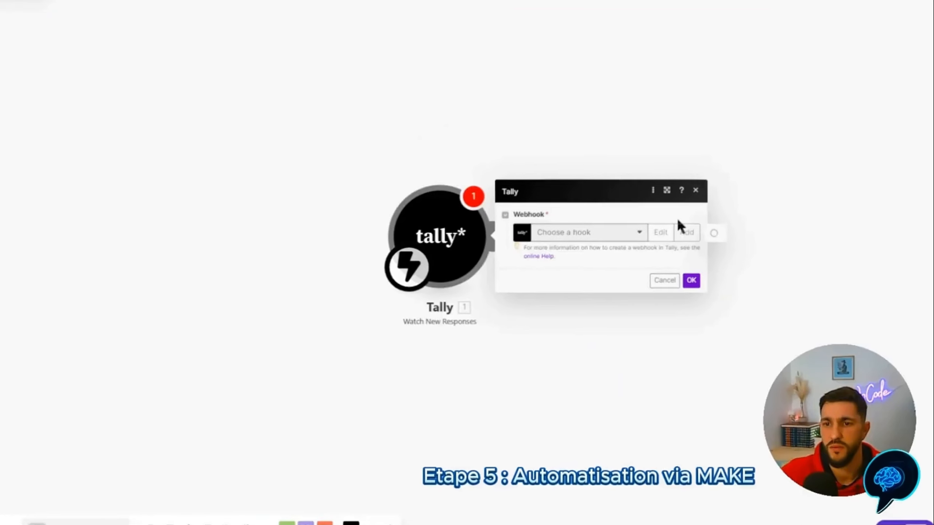
pyautogui.click(571, 251)
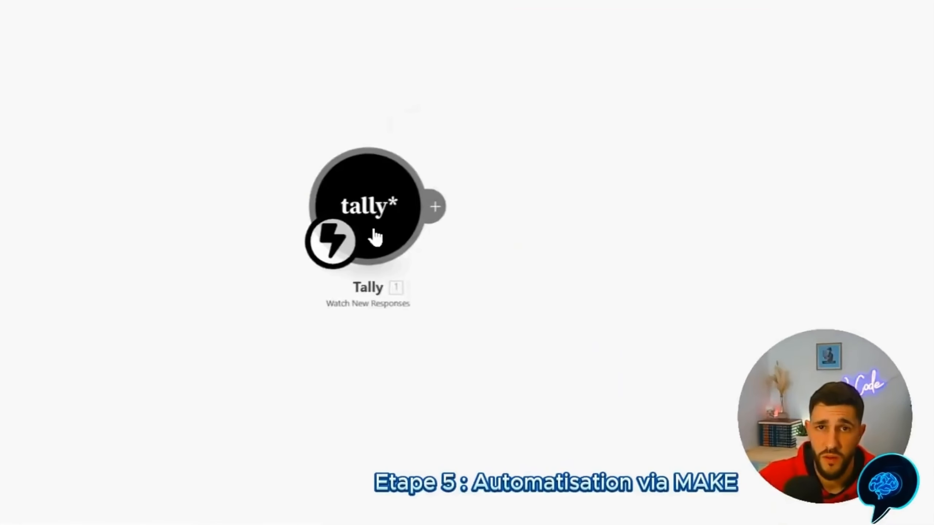
# Start adding a module after the Tally trigger and browse the available apps
pyautogui.click(435, 206)
pyautogui.scroll(-10, 709, 205)
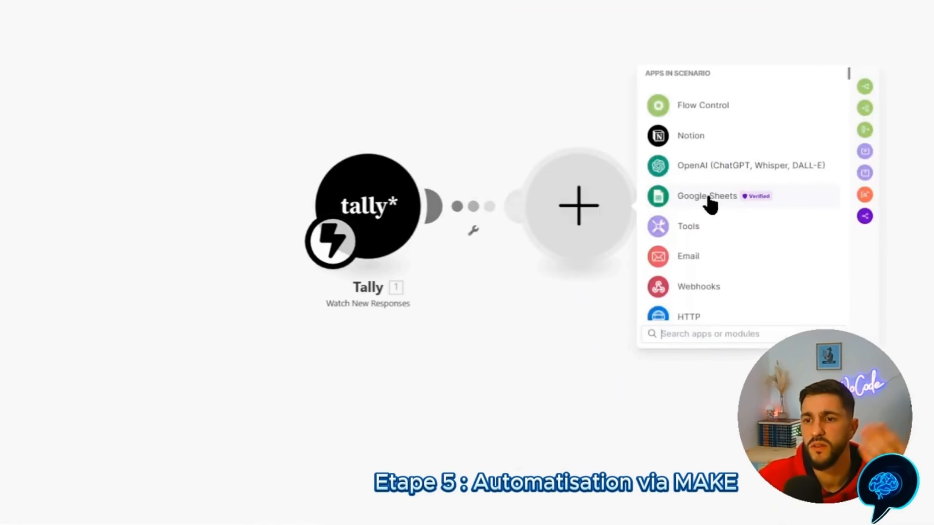
pyautogui.click(610, 298)
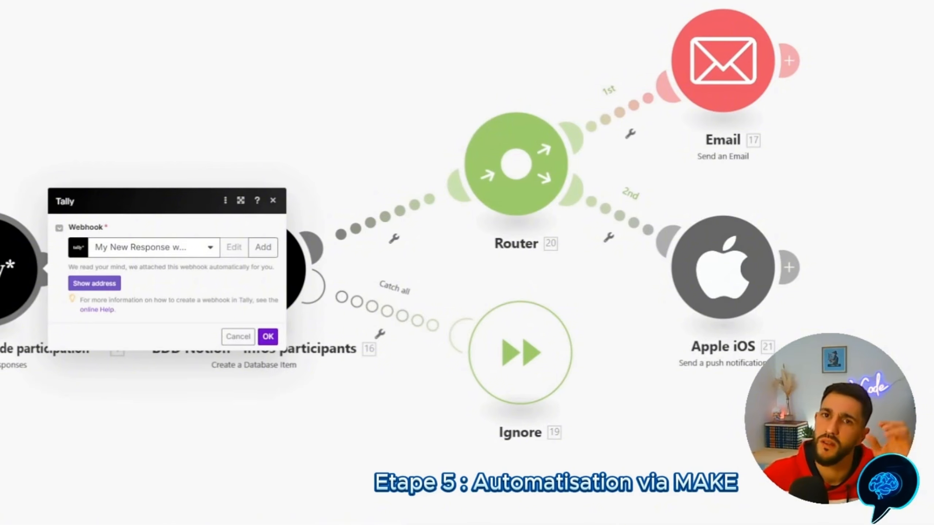
# In the finished contest scenario, confirm the Tally module's webhook settings and open the BDD Notion - infos participants module
pyautogui.click(268, 336)
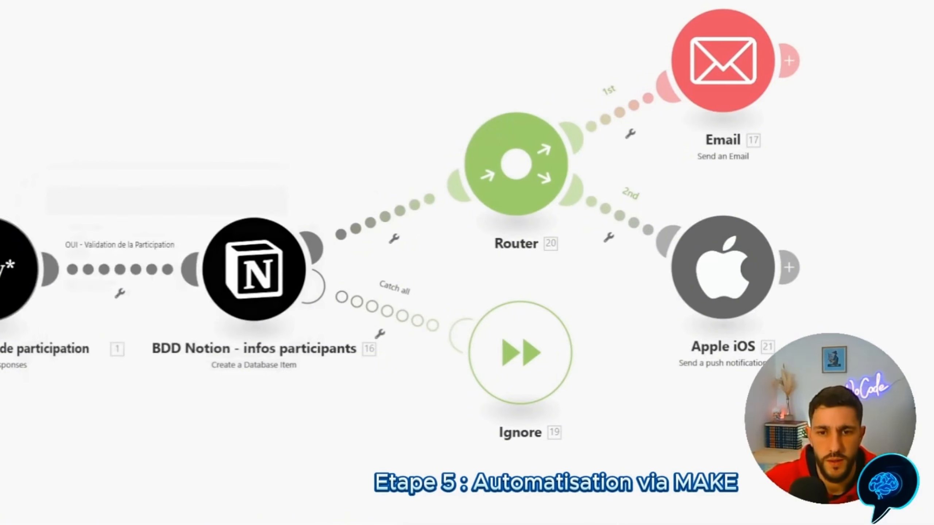
pyautogui.click(252, 281)
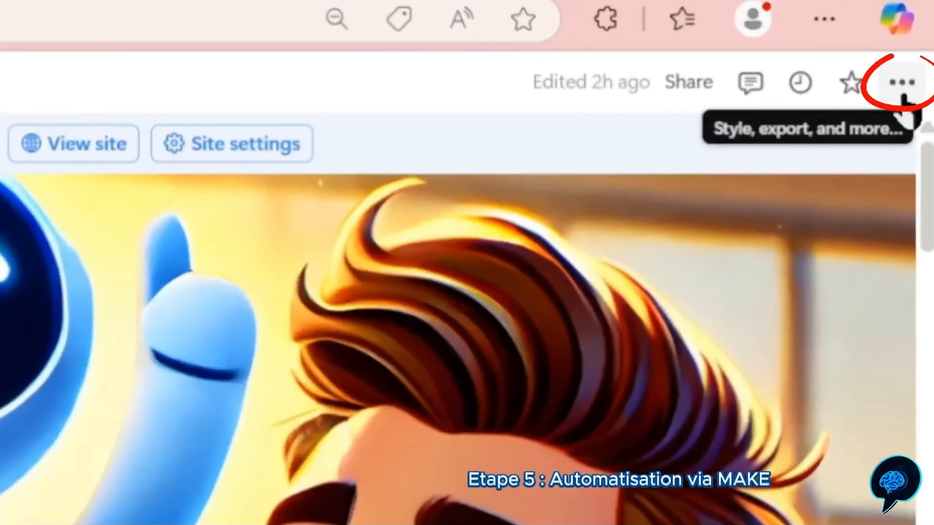
# Switch to Notion and examine the page options of "Automatiser un système de votes"
pyautogui.click(902, 96)
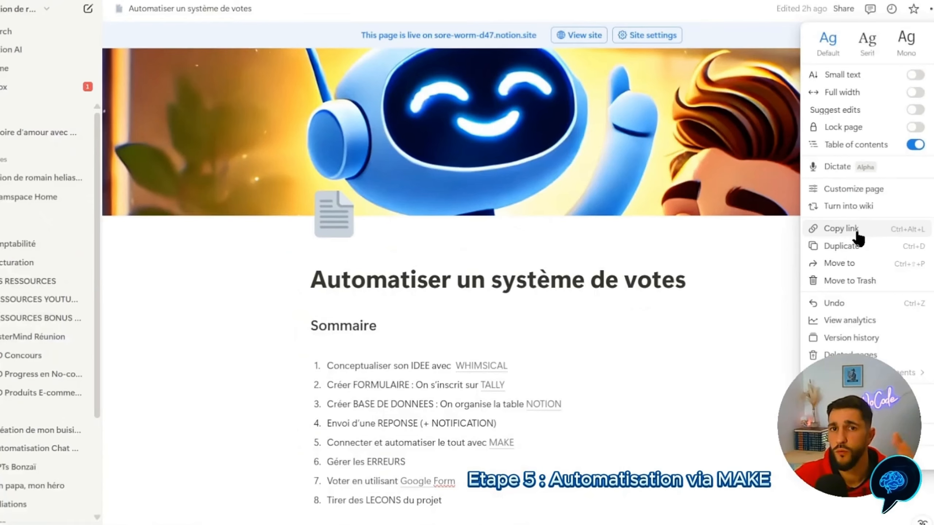
pyautogui.scroll(-3, 854, 245)
pyautogui.moveTo(845, 411)
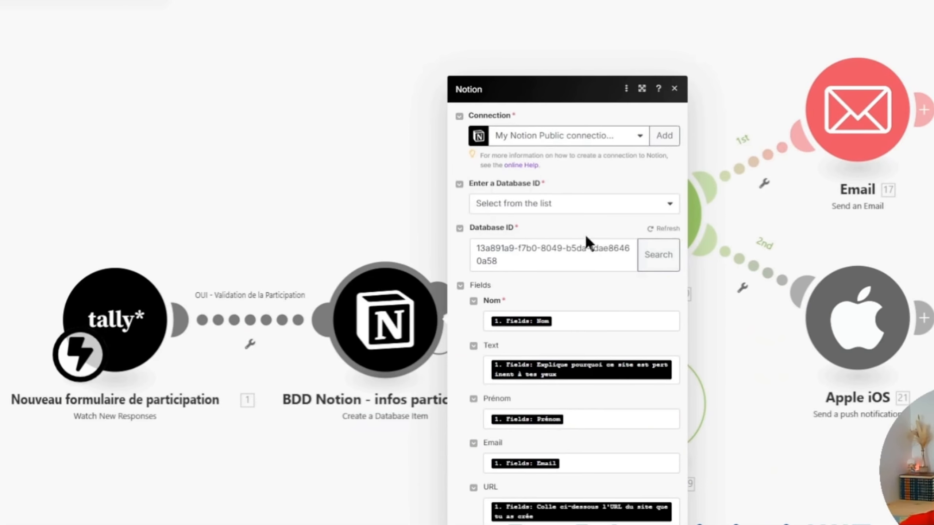
# In Make's Notion module, keep database selection from the list and search the databases for "concours gamma"
pyautogui.click(566, 204)
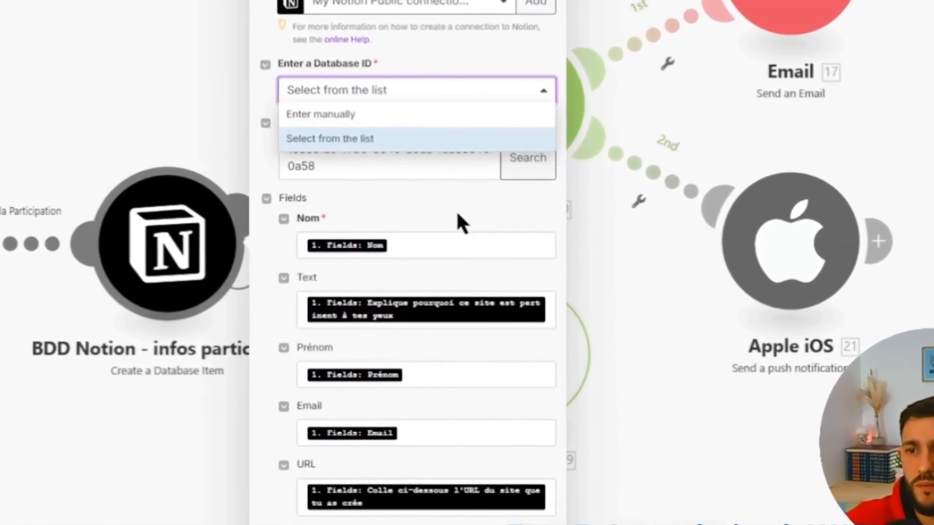
pyautogui.click(570, 189)
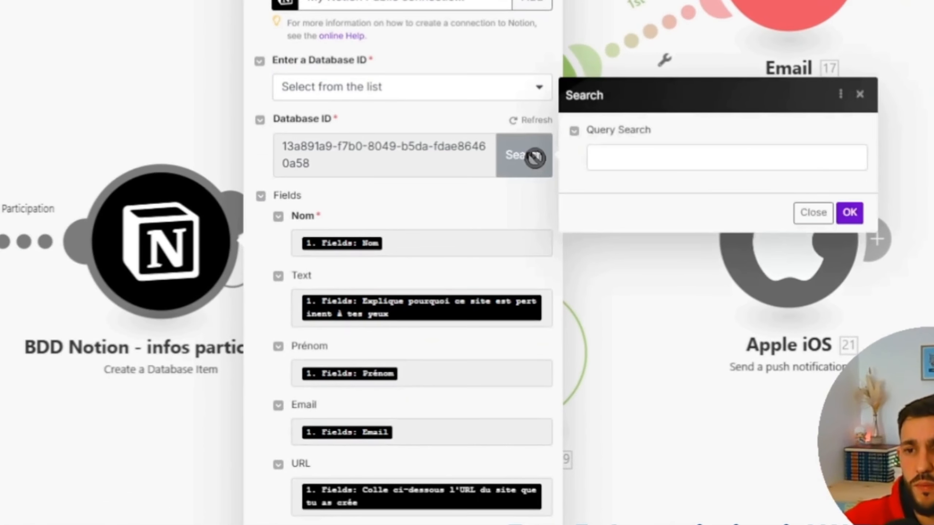
pyautogui.click(700, 150)
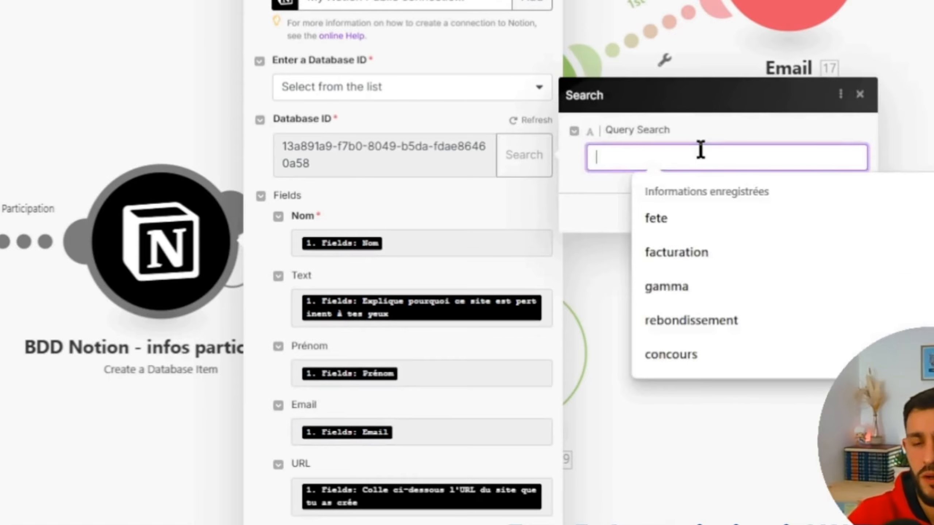
pyautogui.write('concours gamma')
pyautogui.click(848, 211)
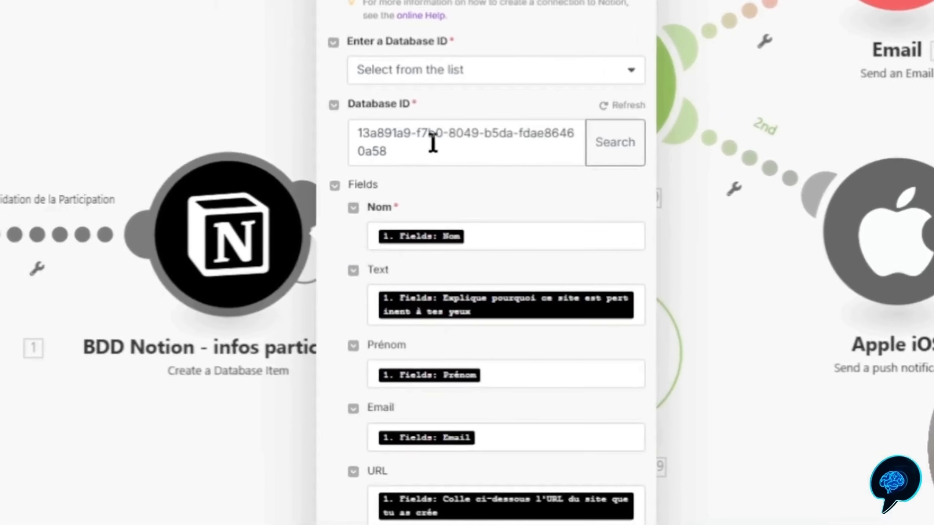
# Examine how the Tally response fields are mapped to the Notion database's Nom, Text, Prénom and Email fields
pyautogui.click(511, 236)
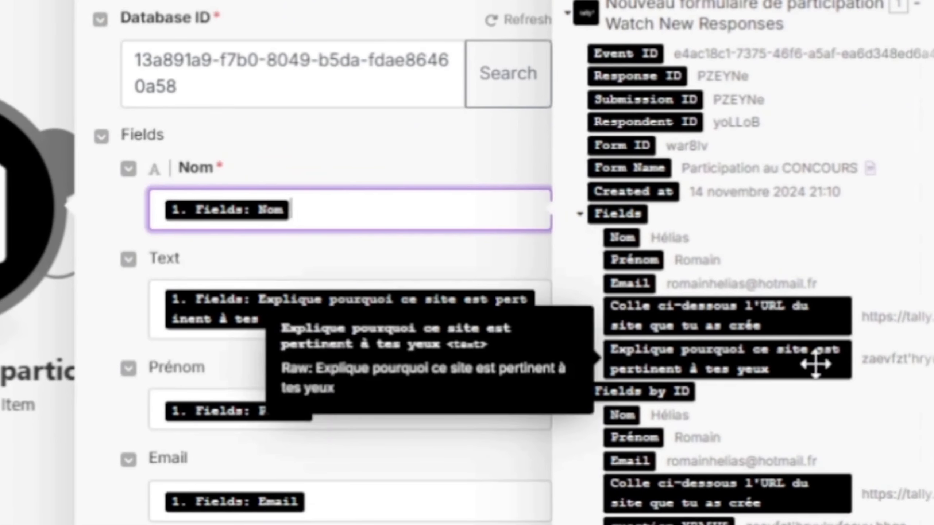
pyautogui.moveTo(815, 364)
pyautogui.mouseDown()
pyautogui.moveTo(656, 342)
pyautogui.moveTo(838, 380)
pyautogui.moveTo(805, 360)
pyautogui.mouseUp()
pyautogui.press('Tab')
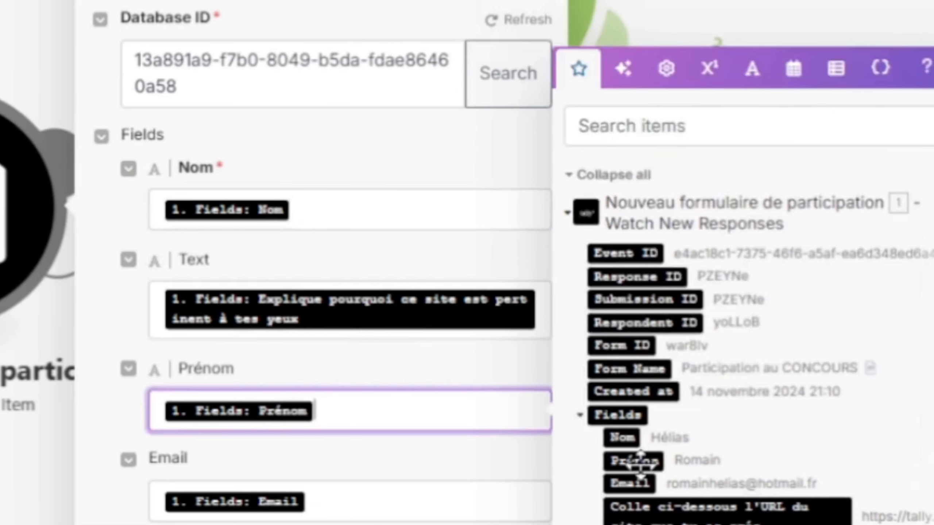
pyautogui.click(352, 501)
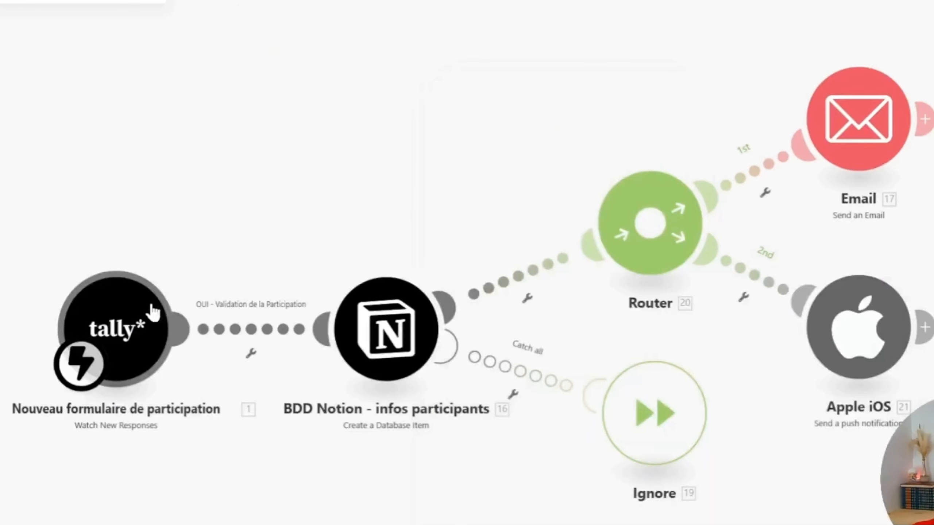
# Check the Tally response data available for the Notion module's Nom field and confirm the module's settings
pyautogui.rightClick(153, 312)
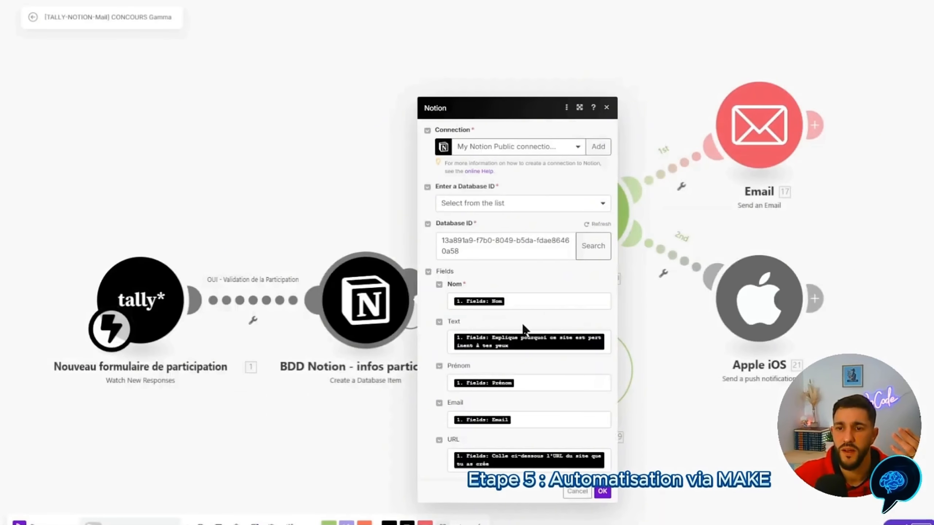
pyautogui.click(558, 300)
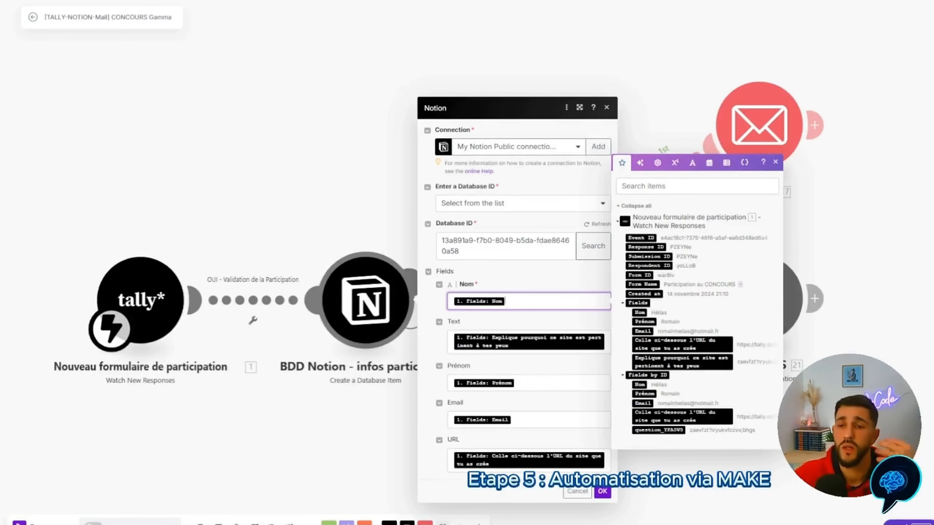
pyautogui.click(602, 492)
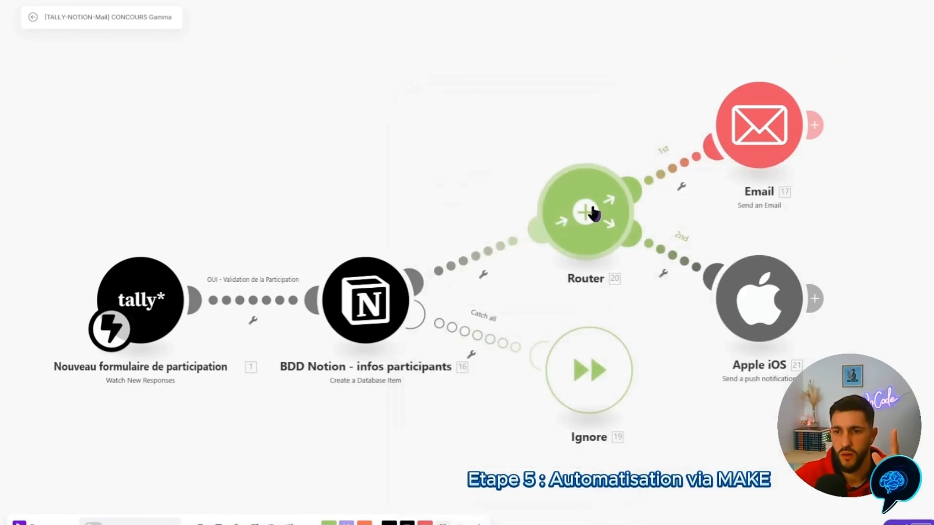
# Look through the Flow Control modules and try adding extra routes to the existing Router
pyautogui.click(329, 522)
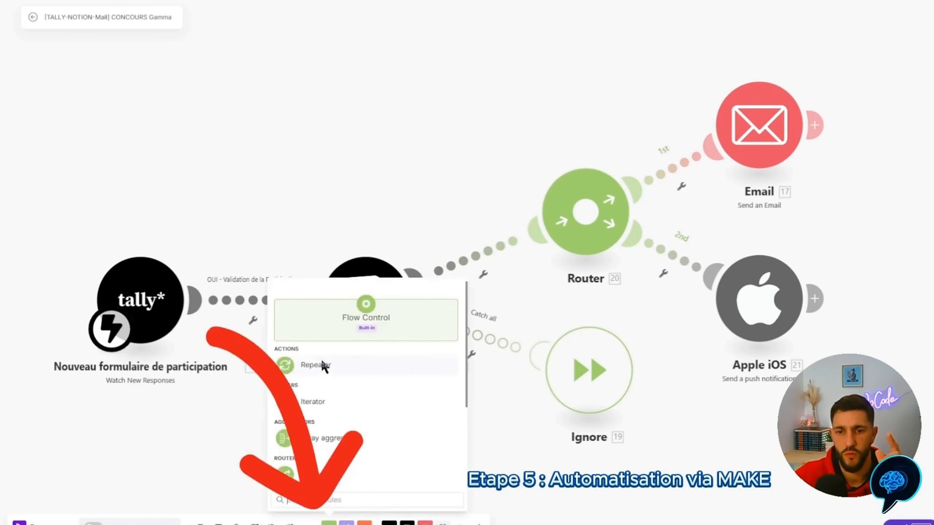
pyautogui.scroll(-3, 321, 357)
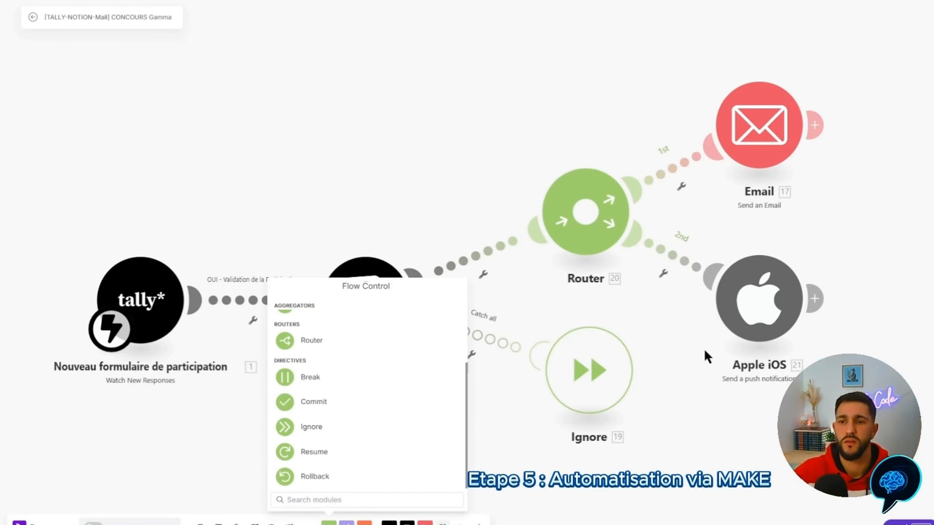
pyautogui.click(597, 207)
pyautogui.click(541, 209)
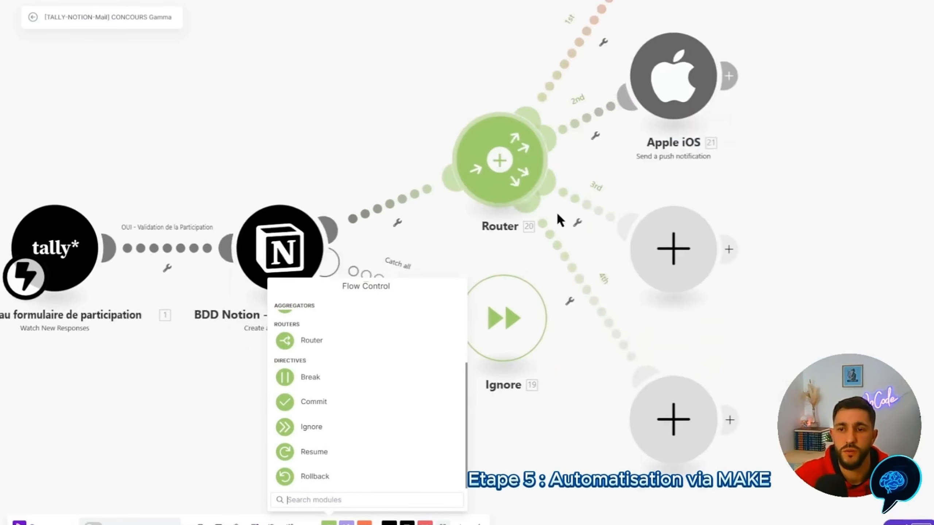
pyautogui.click(541, 209)
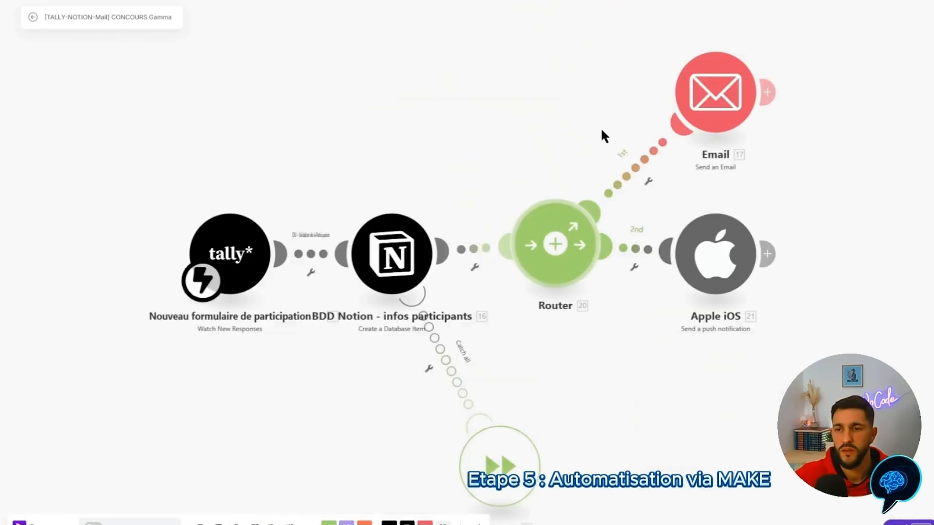
# Examine the Email module's recipient mapping, personalised subject, plaintext content type and full message content
pyautogui.click(703, 273)
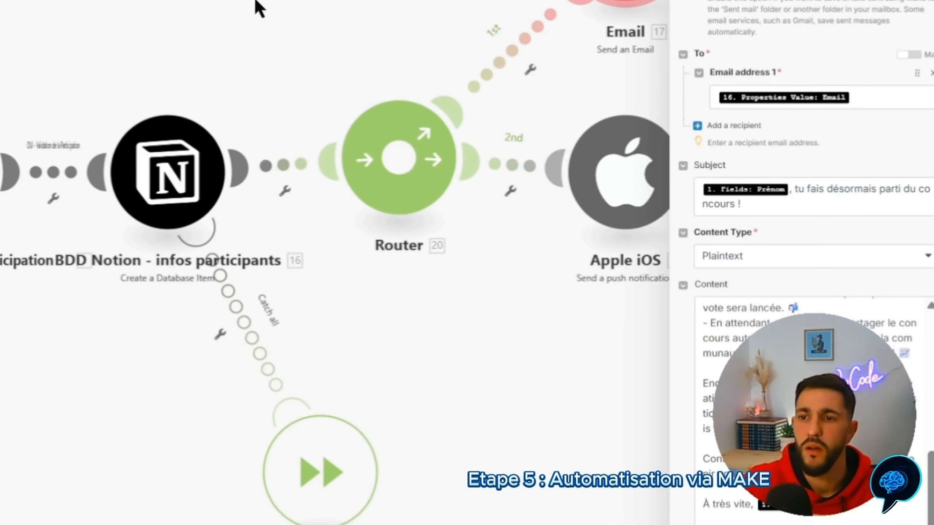
pyautogui.scroll(-2, 854, 184)
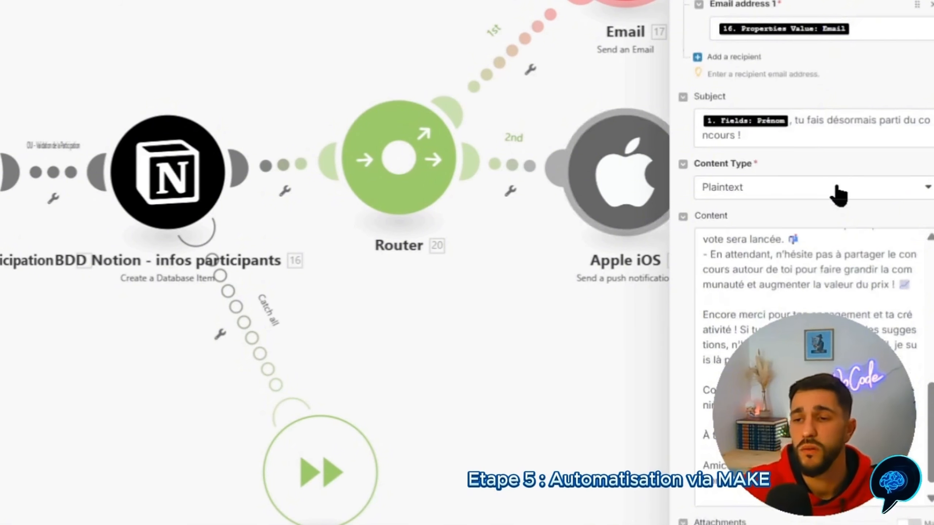
pyautogui.scroll(2, 798, 48)
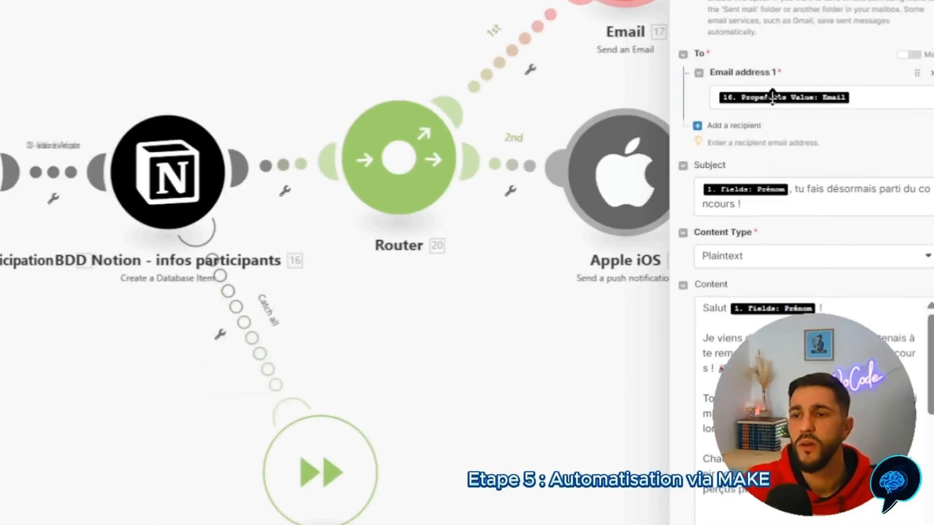
pyautogui.click(814, 197)
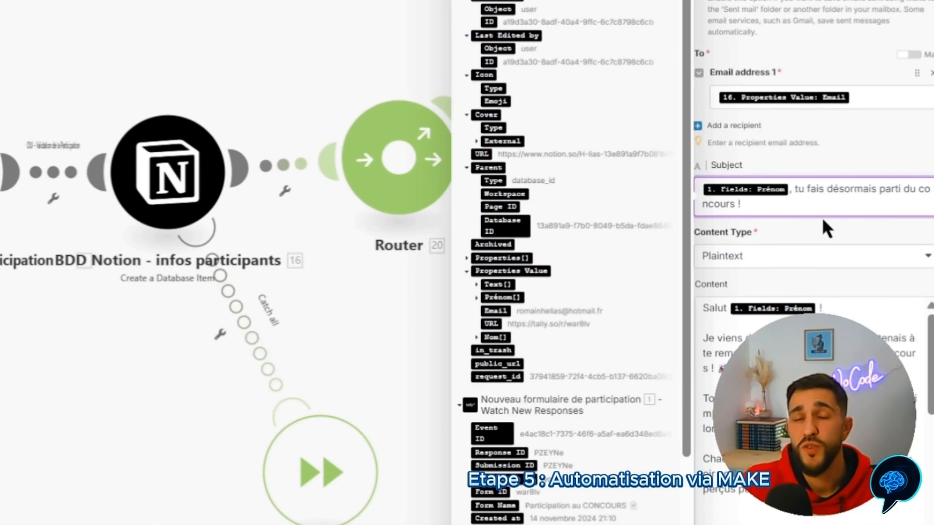
pyautogui.scroll(-2, 813, 205)
pyautogui.click(813, 204)
pyautogui.scroll(-6, 765, 316)
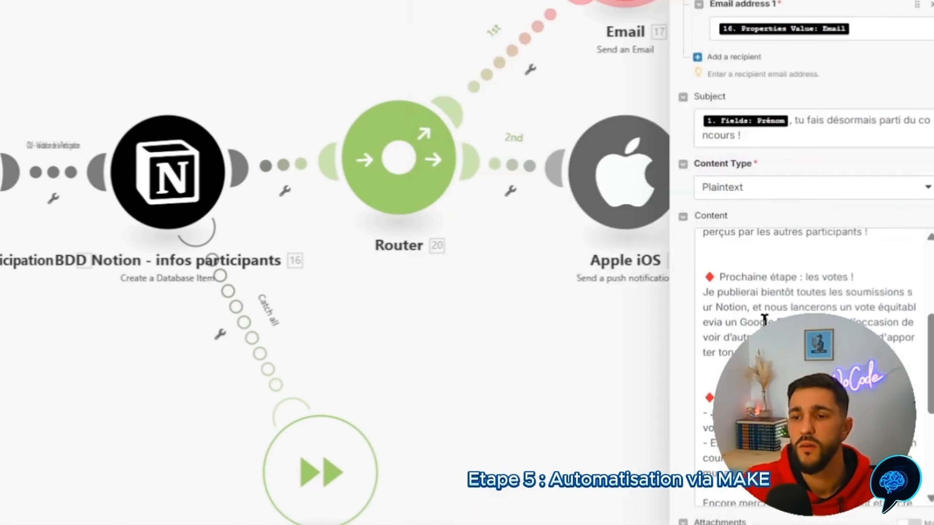
pyautogui.scroll(5, 759, 313)
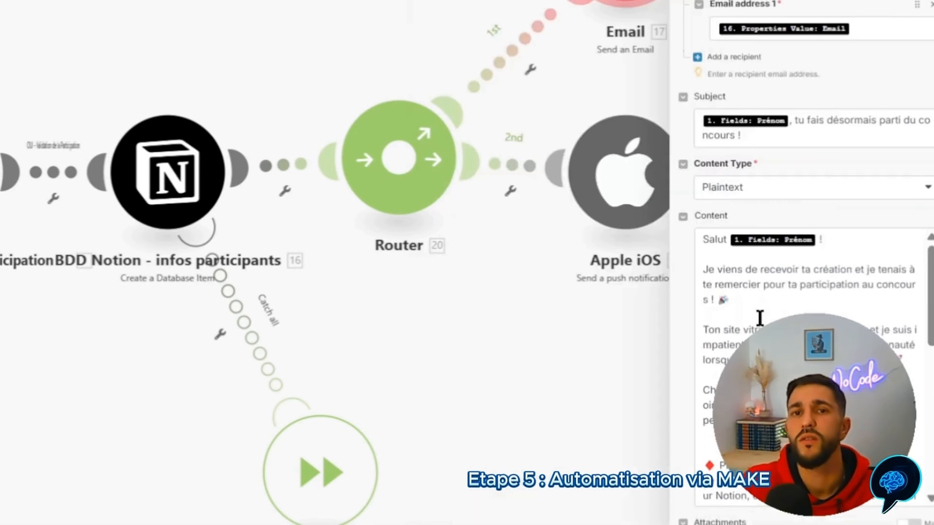
# Inspect the Tally response fields available for personalising the email content, including Prénom
pyautogui.click(815, 238)
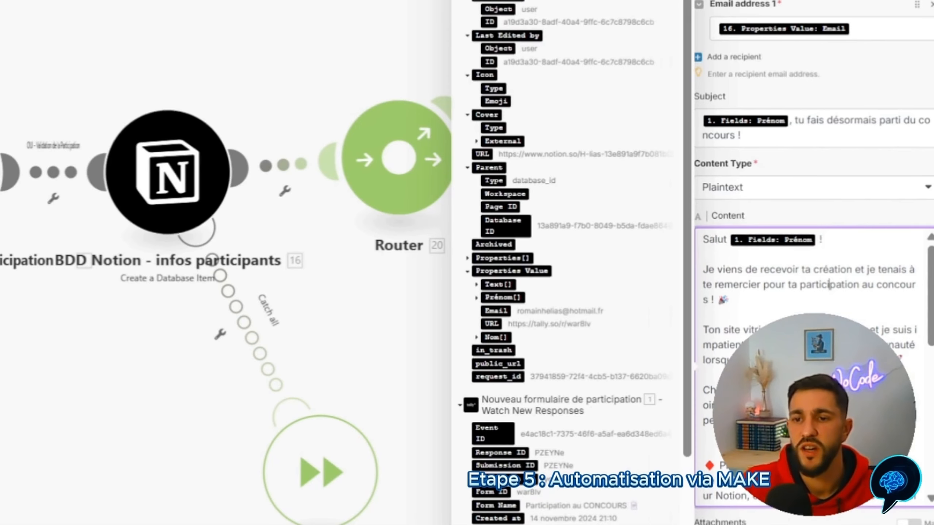
pyautogui.scroll(-2, 532, 324)
pyautogui.scroll(-2, 532, 324)
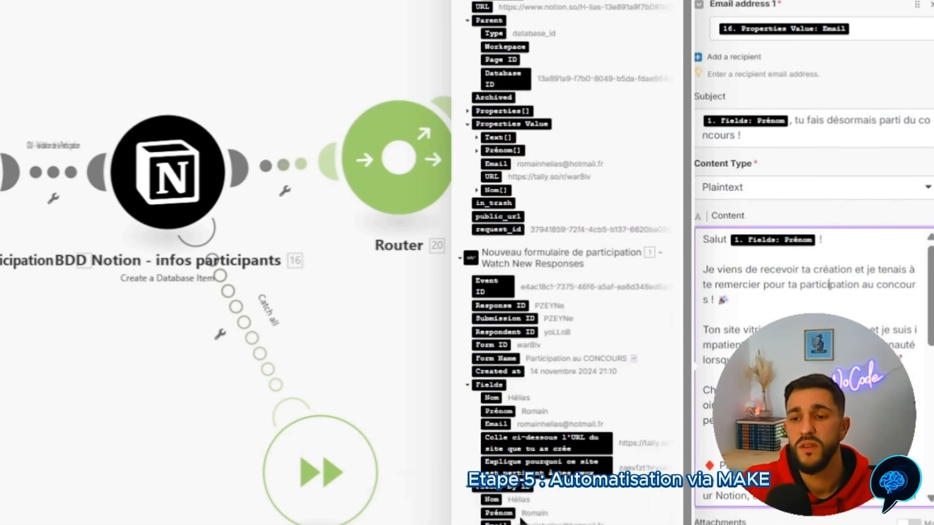
pyautogui.click(497, 512)
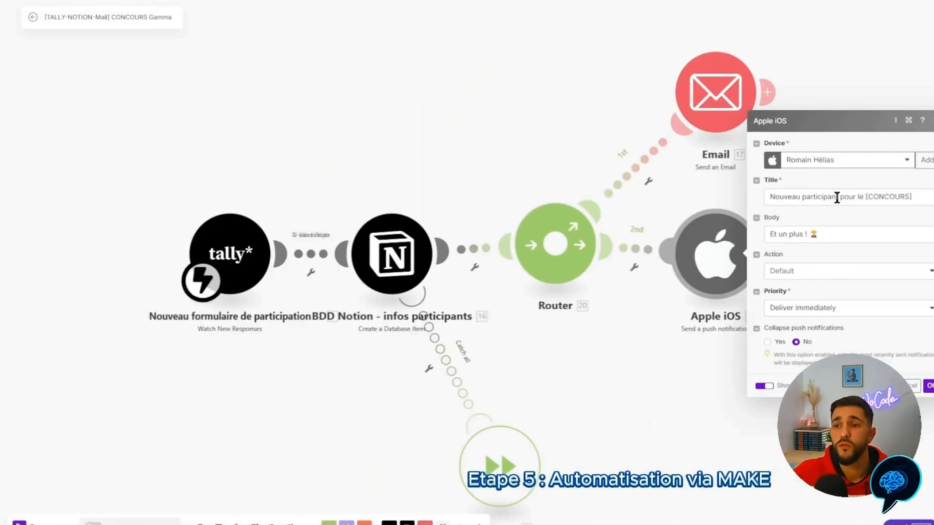
# Examine the title and body of the Apple iOS push notification and the form data available for them
pyautogui.click(837, 198)
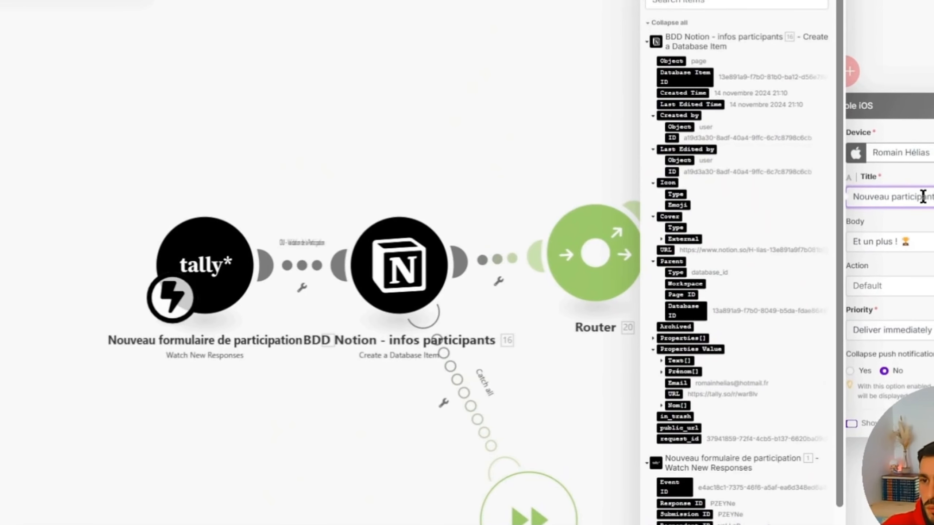
pyautogui.click(930, 216)
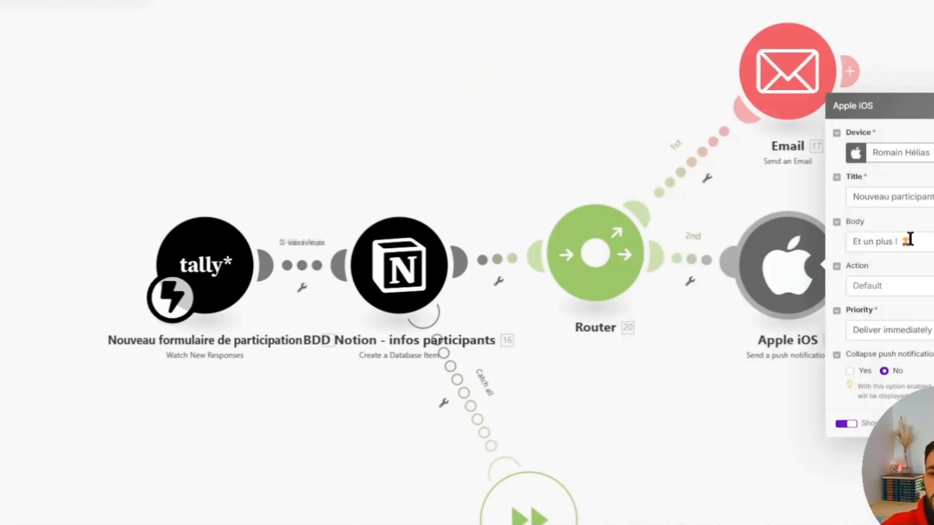
pyautogui.click(909, 239)
pyautogui.click(893, 191)
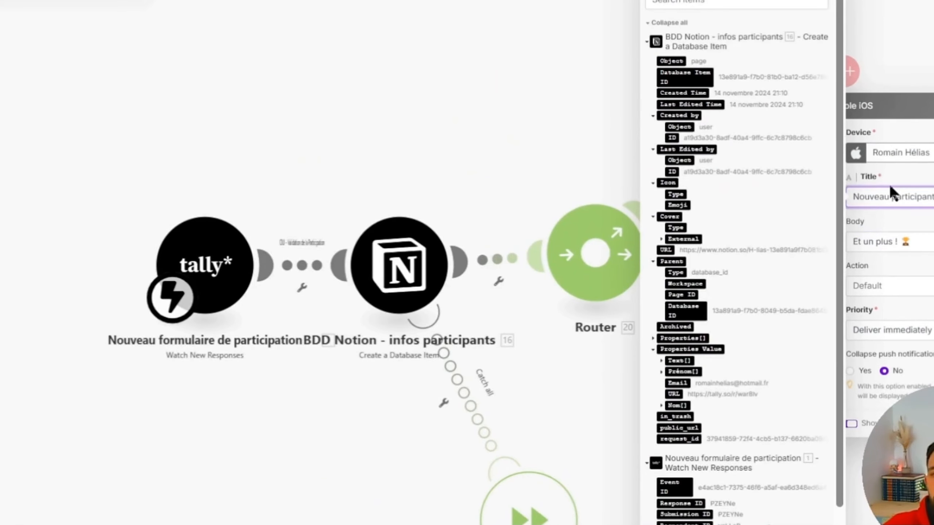
pyautogui.click(673, 406)
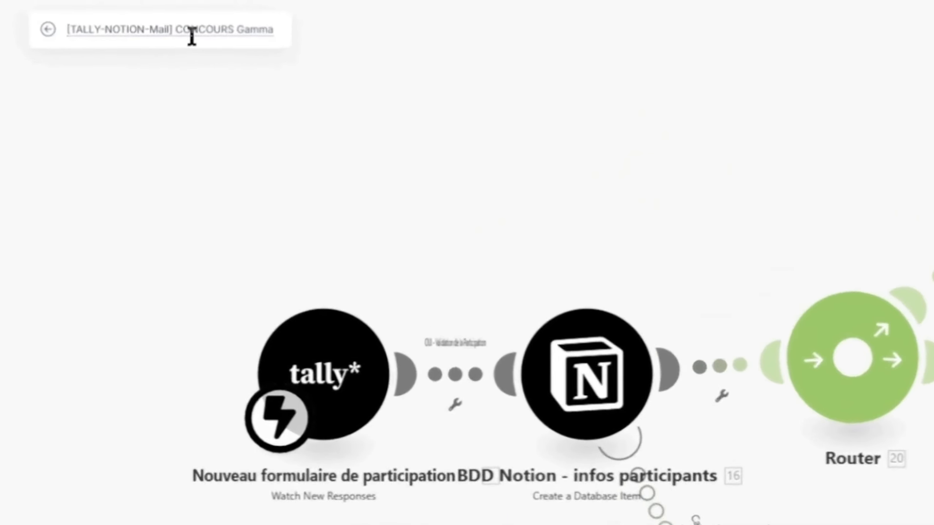
# Check the scenario's [TALLY-NOTION-Mail] name prefix and activate "Organiser un CONCOURS / Système de VOTES" from the list of all scenarios
pyautogui.moveTo(175, 29); pyautogui.dragTo(140, 29)
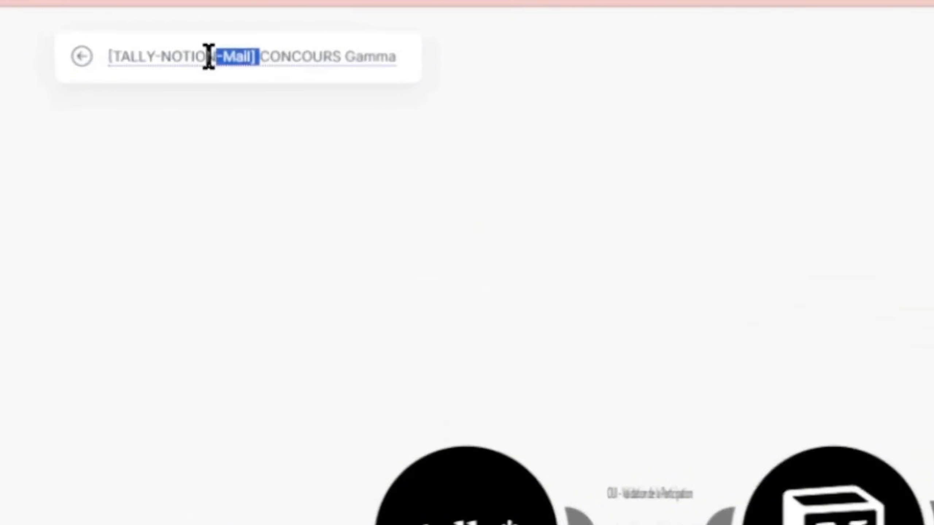
pyautogui.moveTo(208, 56); pyautogui.dragTo(125, 54)
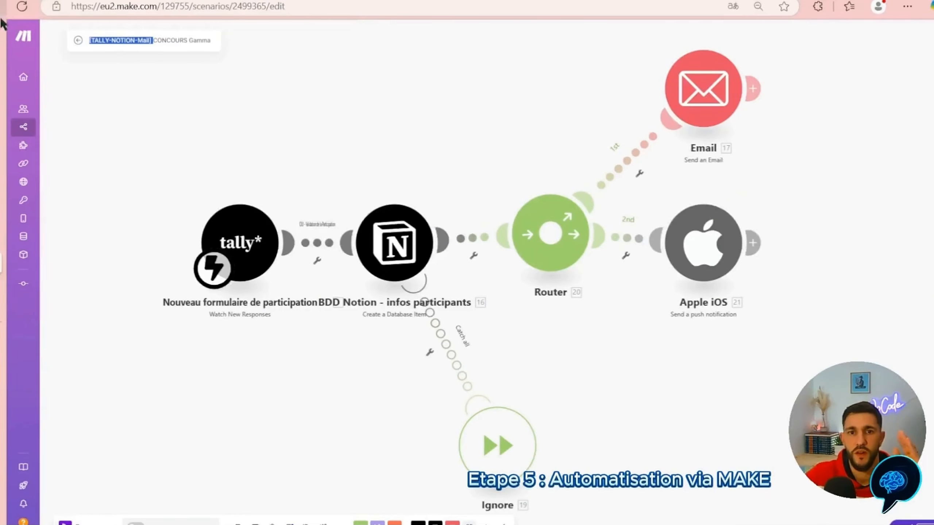
pyautogui.click(59, 127)
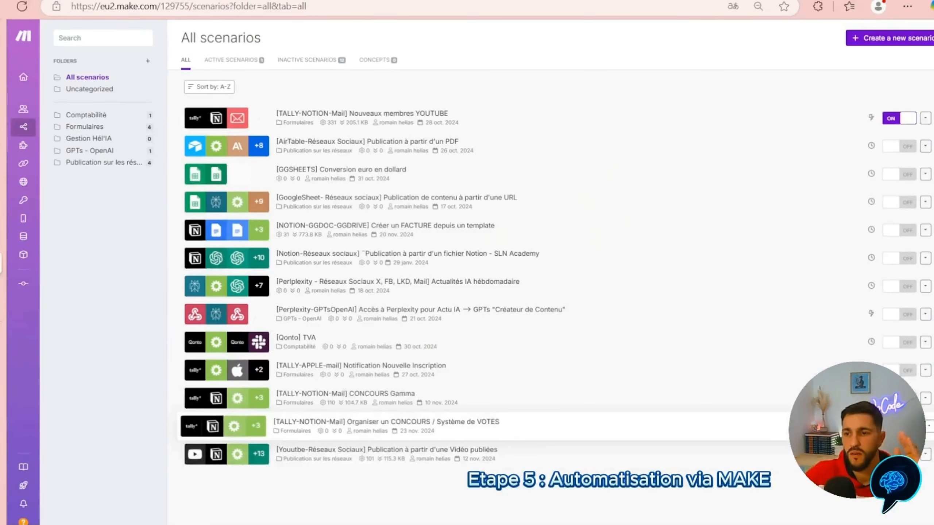
pyautogui.click(899, 426)
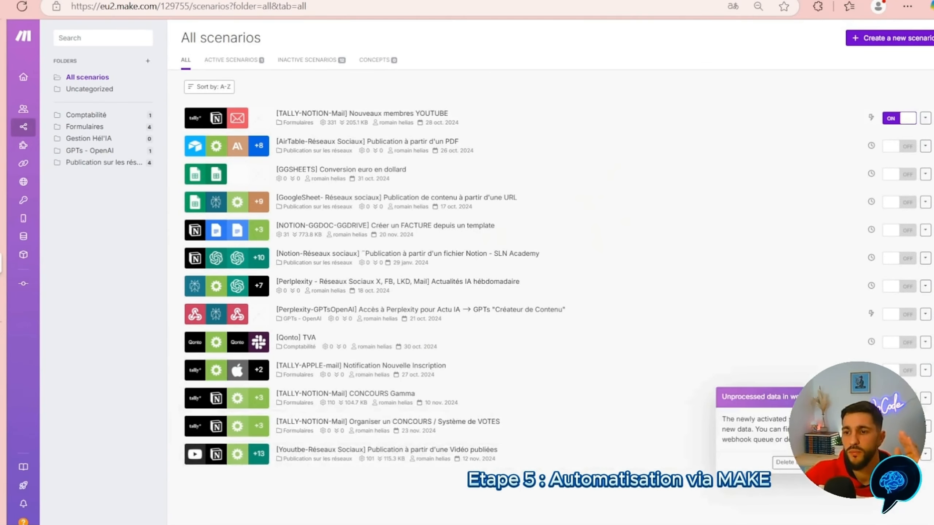
pyautogui.click(862, 512)
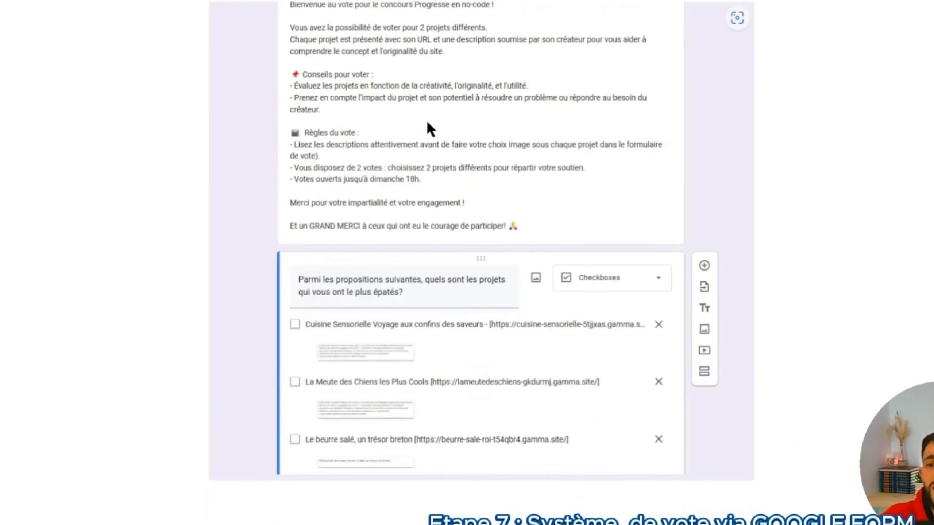
# In Google Forms, title the new form "Concours Gamma" and enter the checkbox options "Site n1" and "Site n2"
pyautogui.scroll(2, 429, 128)
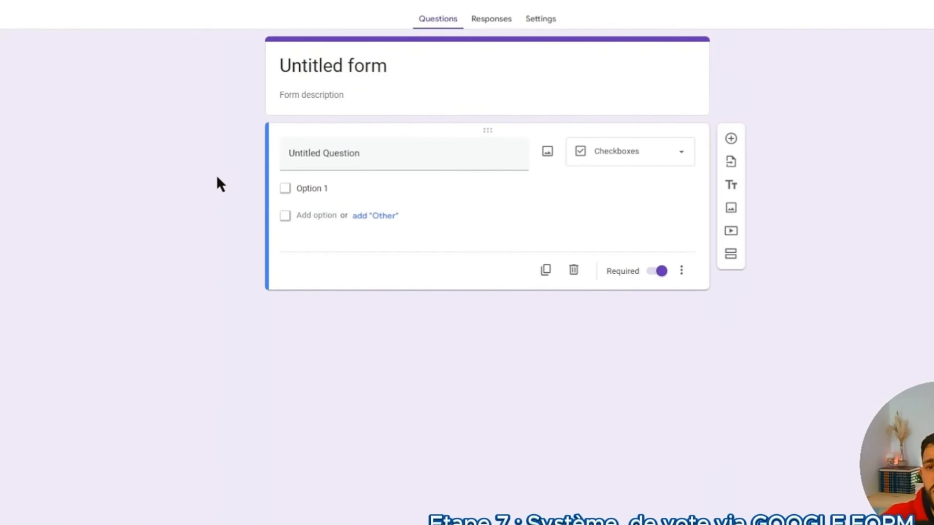
pyautogui.click(359, 55)
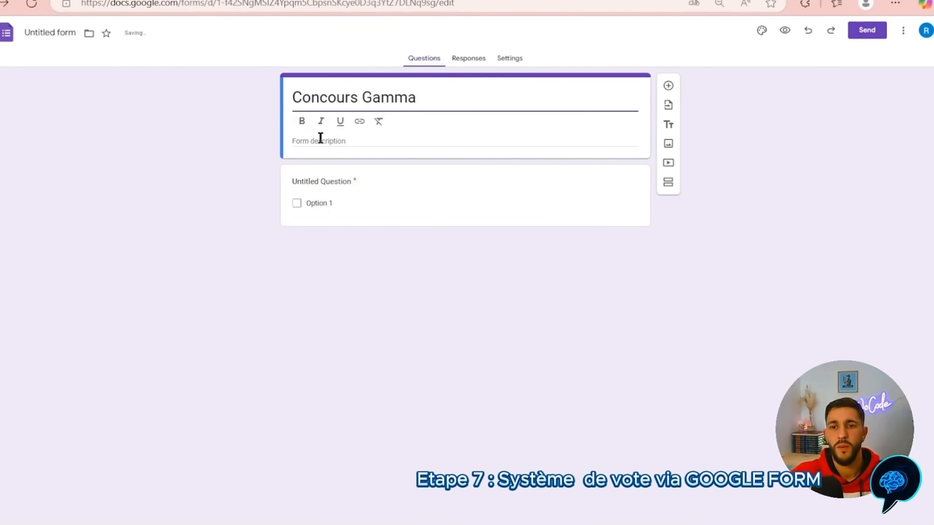
pyautogui.click(313, 203)
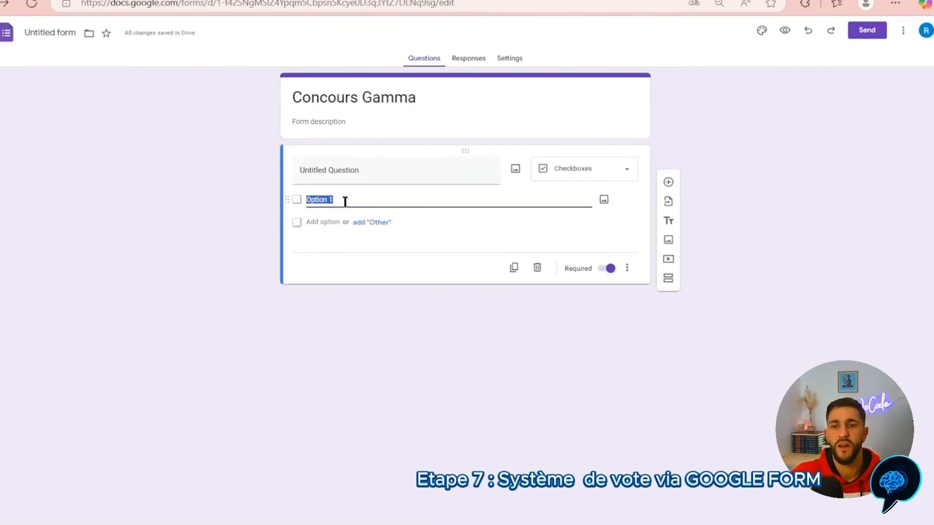
pyautogui.write('Site n1')
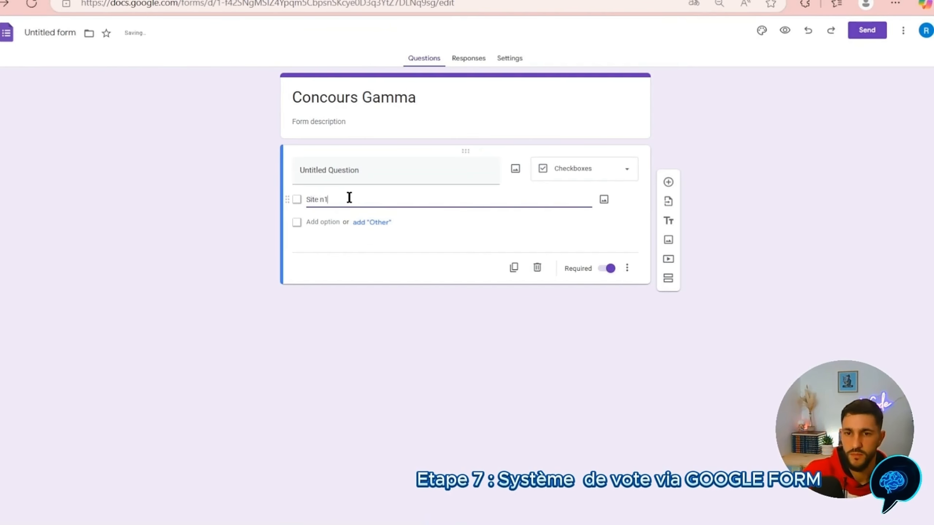
pyautogui.press('Return')
pyautogui.write('Site n2')
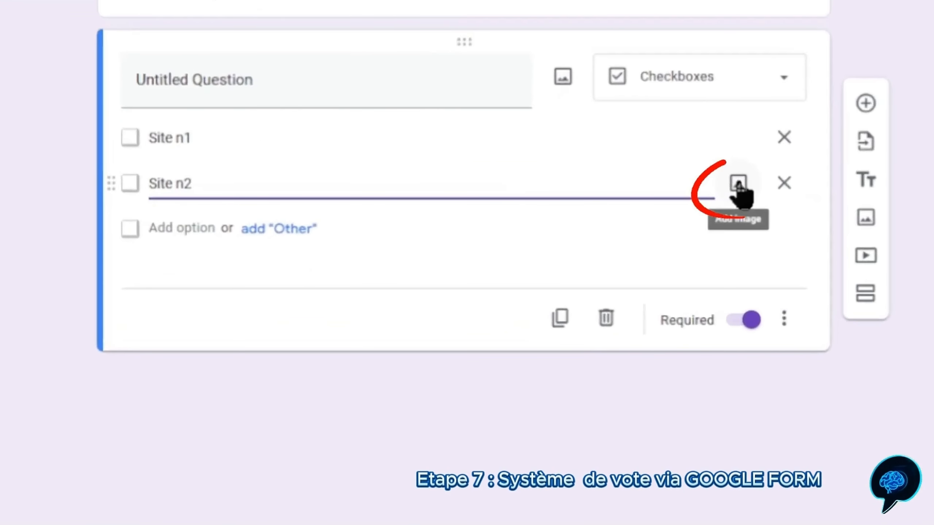
# Check the image insertion options for Site n2 and the available question types, keeping Checkboxes
pyautogui.click(738, 184)
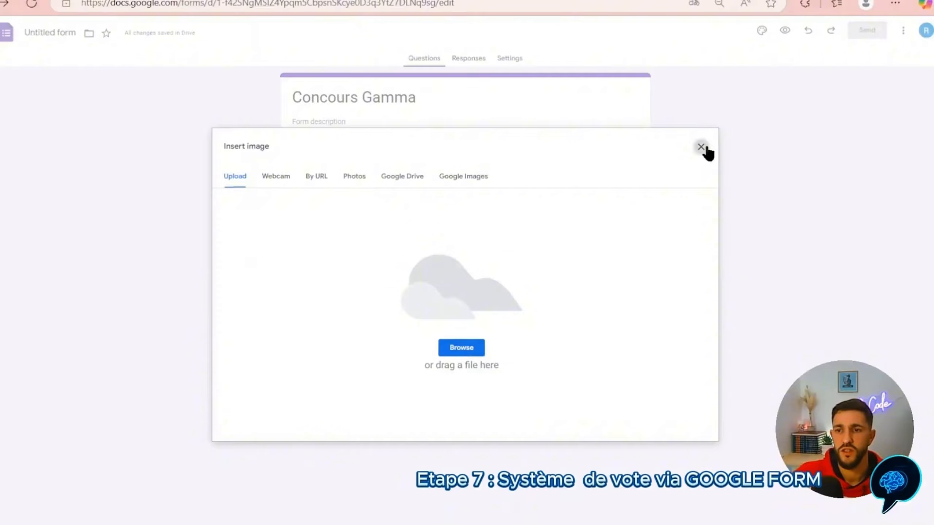
pyautogui.click(700, 147)
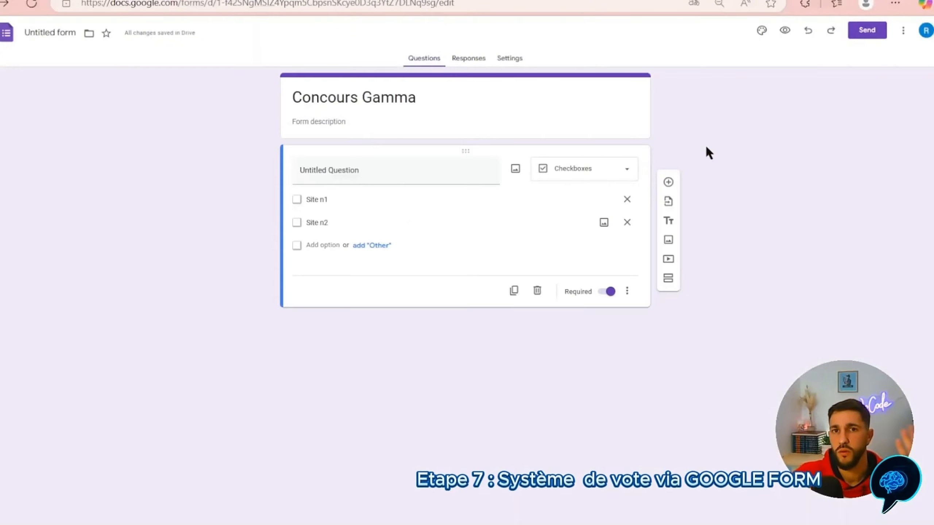
pyautogui.click(584, 168)
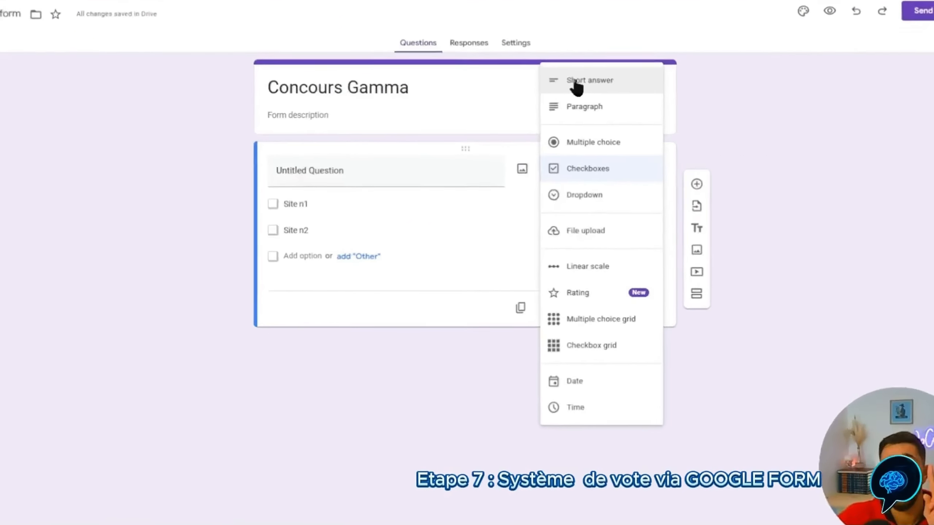
pyautogui.click(404, 273)
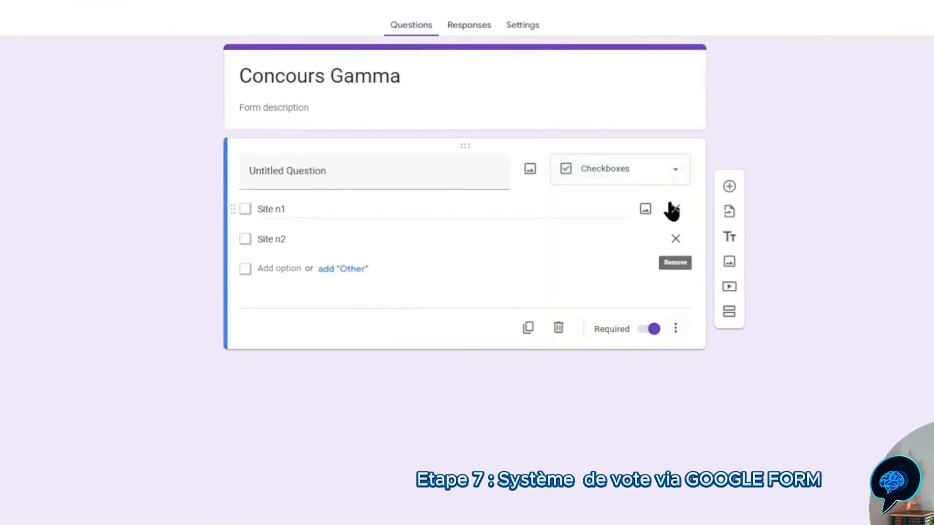
pyautogui.click(670, 172)
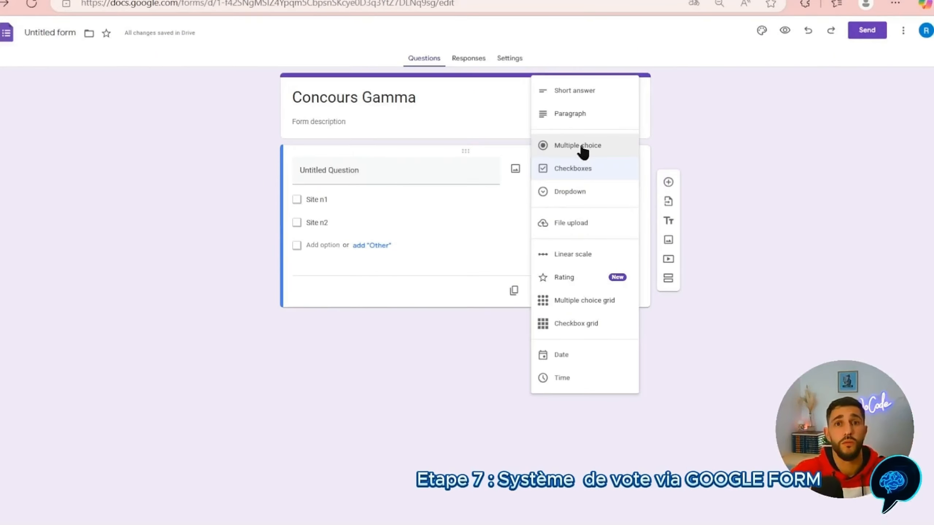
pyautogui.click(589, 167)
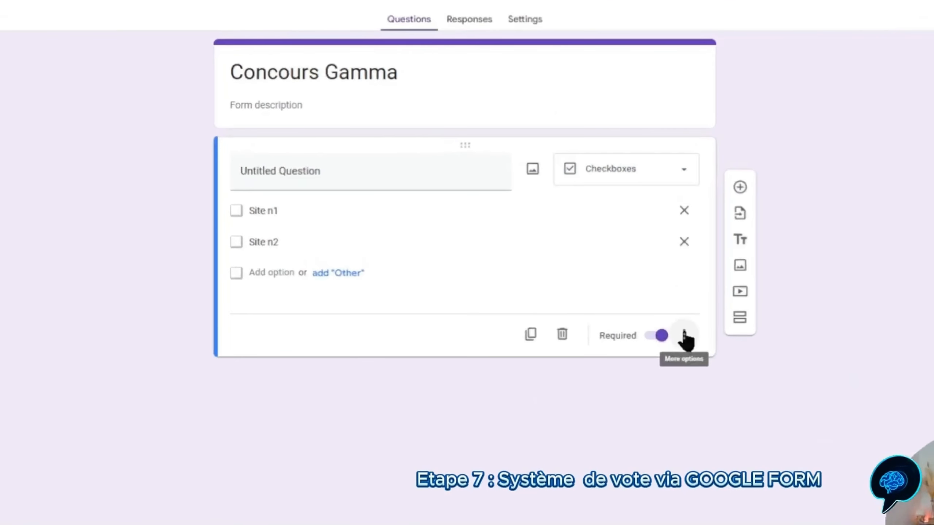
# Add response validation to the checkbox question, requiring voters to select at least 2 options
pyautogui.click(684, 336)
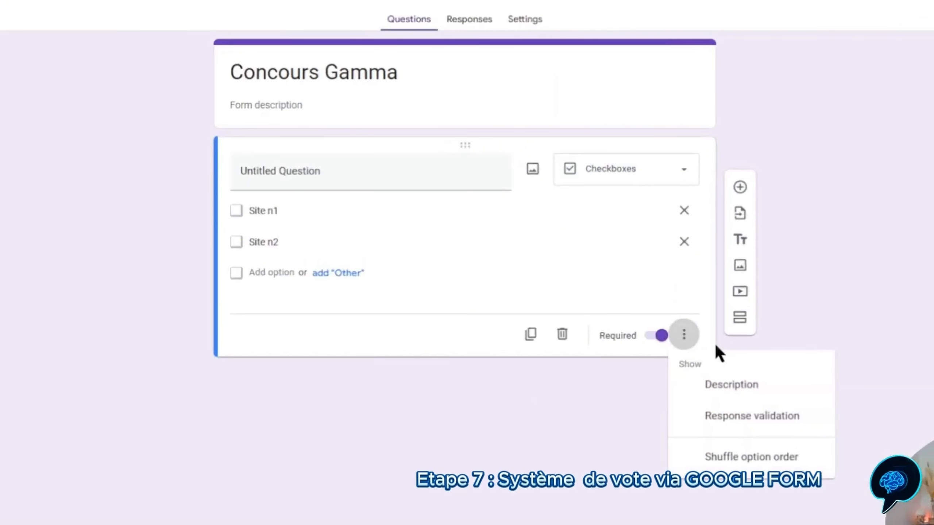
pyautogui.click(763, 415)
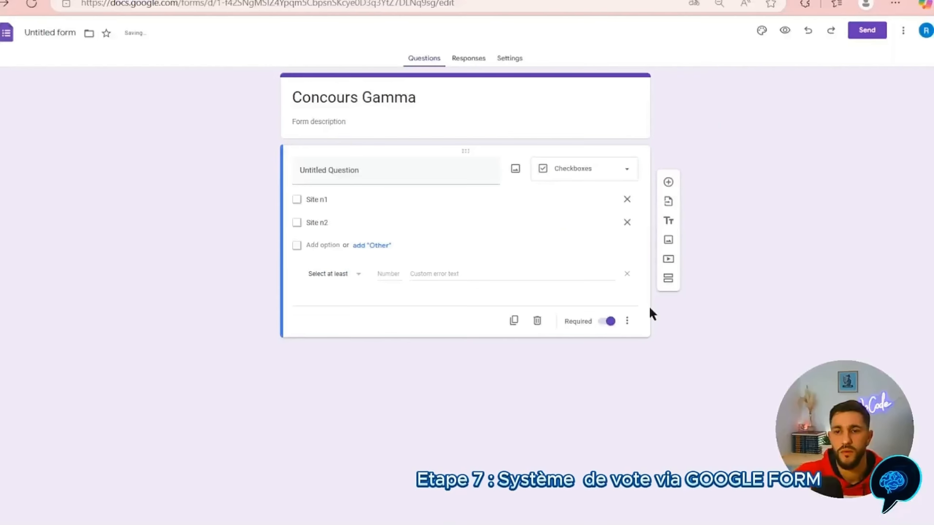
pyautogui.click(387, 273)
pyautogui.write('2')
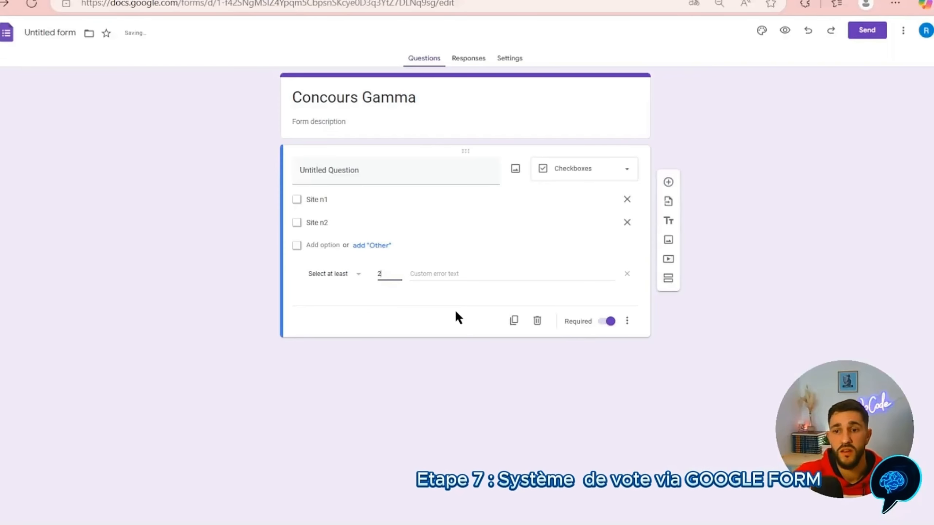
# Enter "hnrtnrtbrtsbrtbfgbgrftb" as the placeholder form description and view the form's responses
pyautogui.click(318, 122)
pyautogui.write('hnrtnrtbrtsbrtbfgbgrftb')
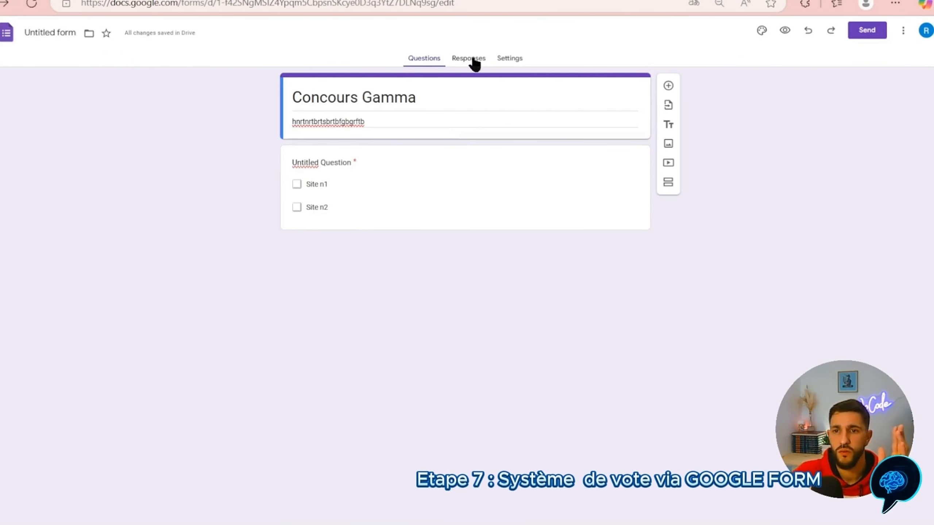
pyautogui.click(472, 58)
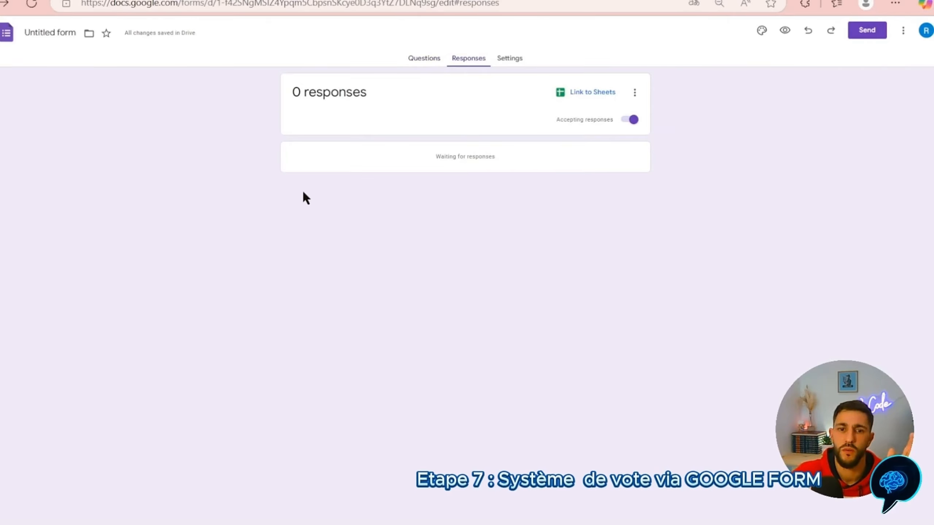
# Switch to the existing form "Vote Concours Gamma - Sites Vitrines de fou !" and examine its title and description with voting advice and rules
pyautogui.click(21, 215)
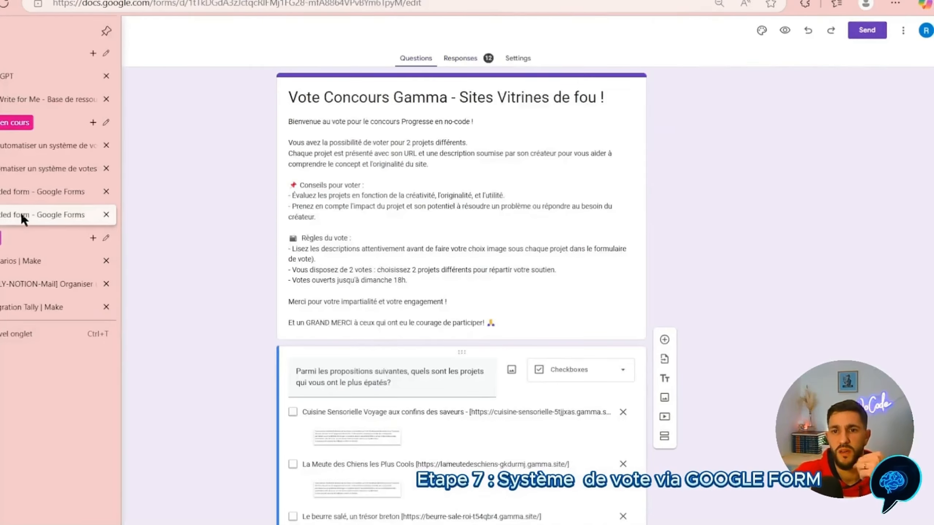
pyautogui.moveTo(290, 97); pyautogui.dragTo(625, 96)
pyautogui.click(495, 228)
pyautogui.hotkey('ctrl', 'a')
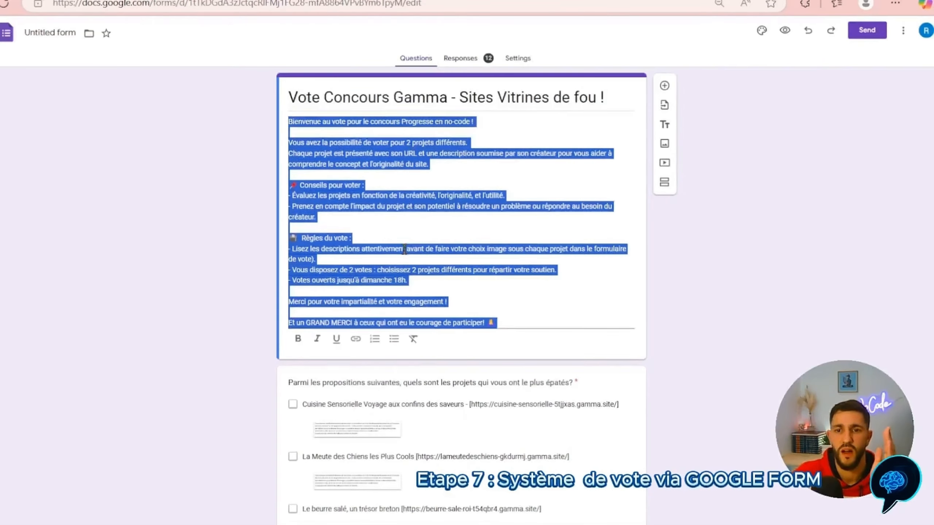
pyautogui.click(347, 248)
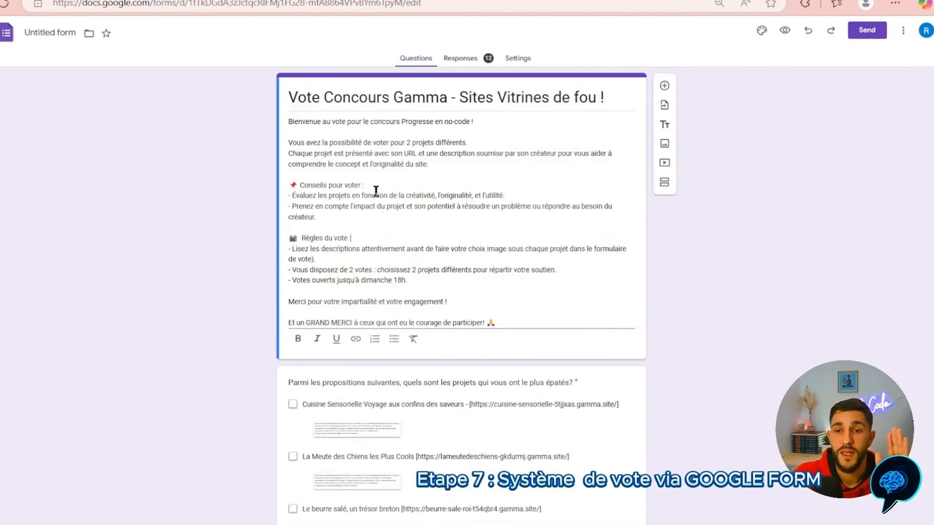
pyautogui.moveTo(292, 120); pyautogui.dragTo(575, 310)
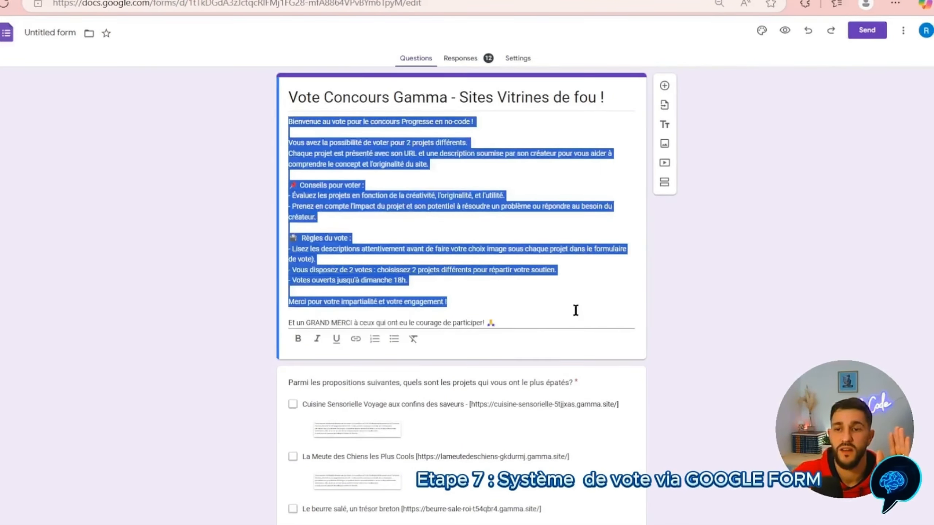
pyautogui.click(519, 278)
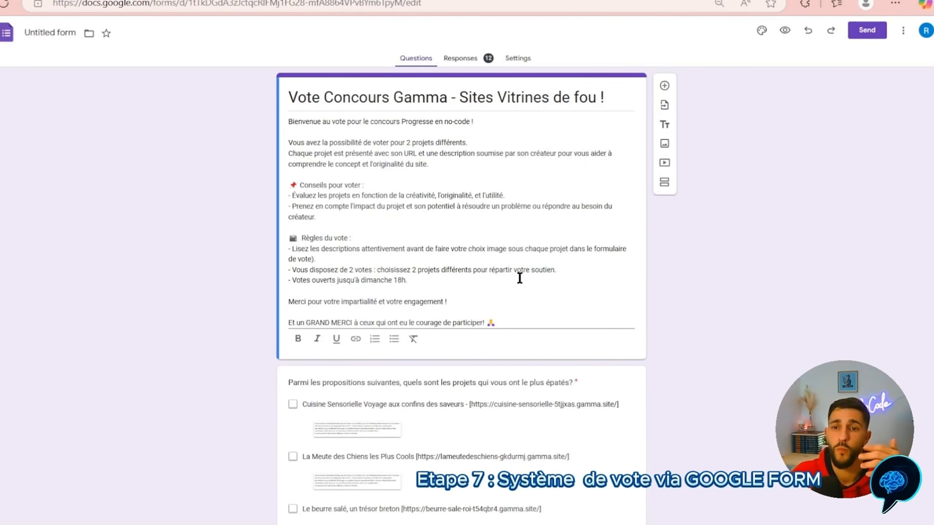
# Examine the project options with their URLs and description images, and the response validation of the vote question
pyautogui.scroll(-2, 519, 278)
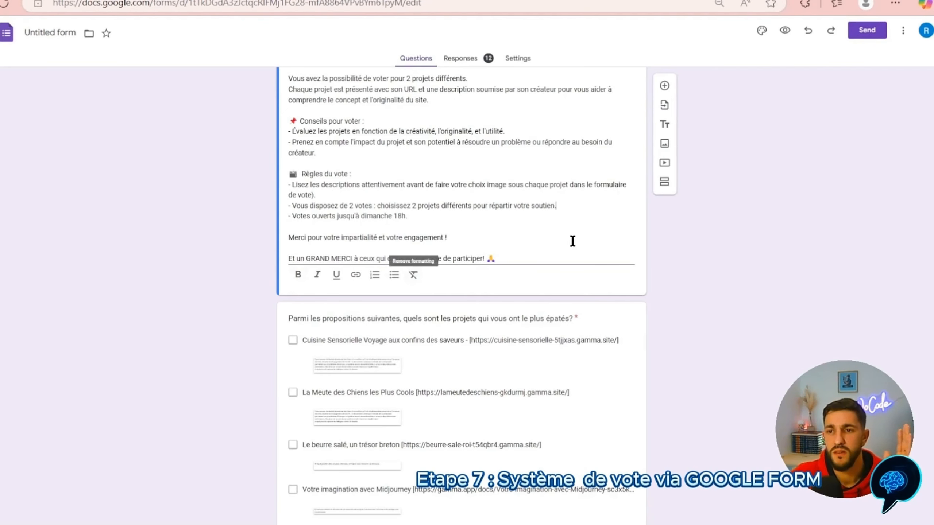
pyautogui.scroll(-4, 658, 225)
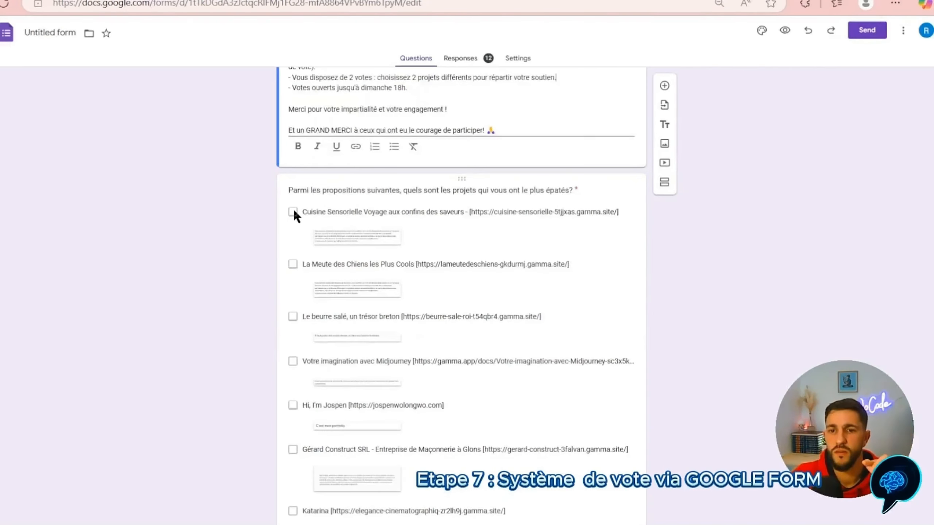
pyautogui.scroll(-4, 372, 278)
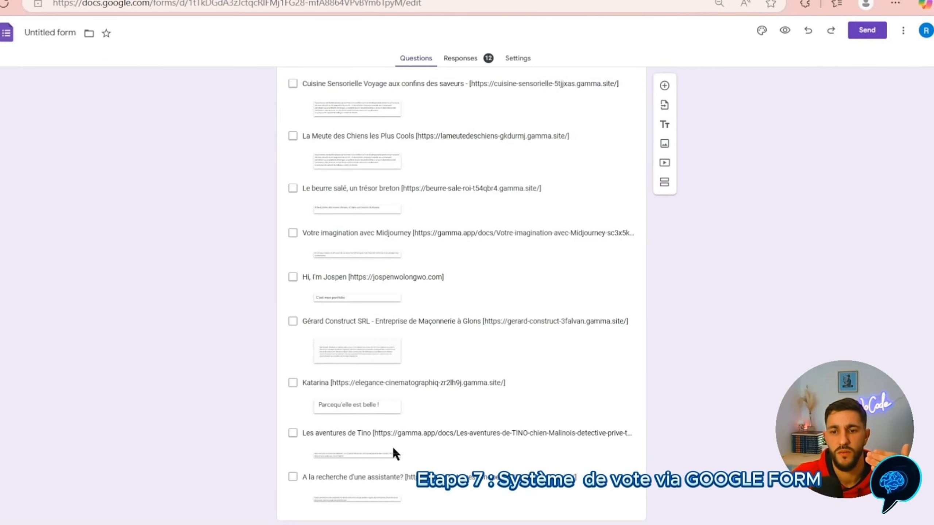
pyautogui.click(471, 343)
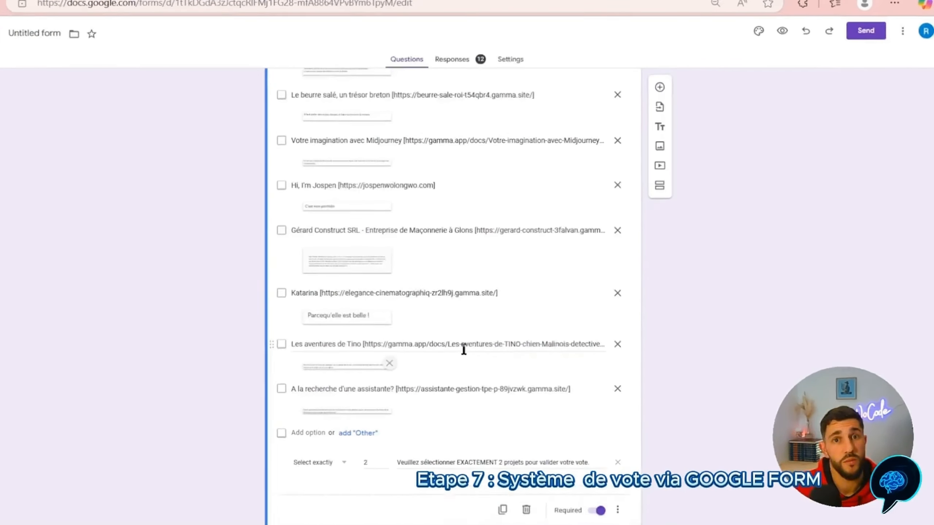
# Open the sending options of the vote form
pyautogui.scroll(9, 472, 342)
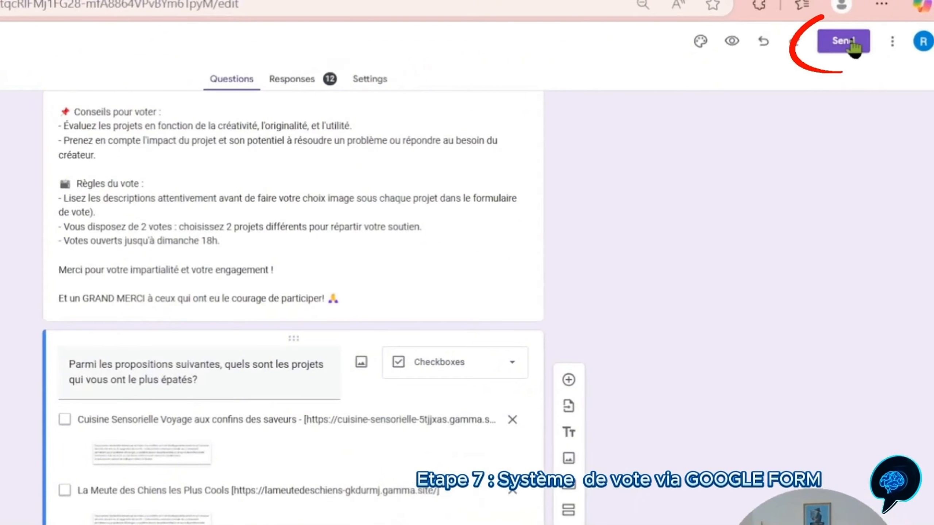
pyautogui.click(839, 45)
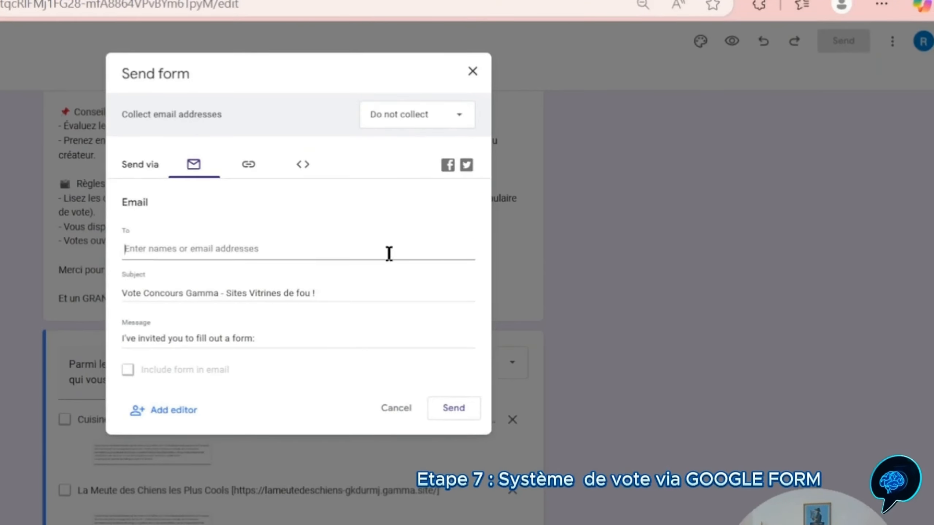